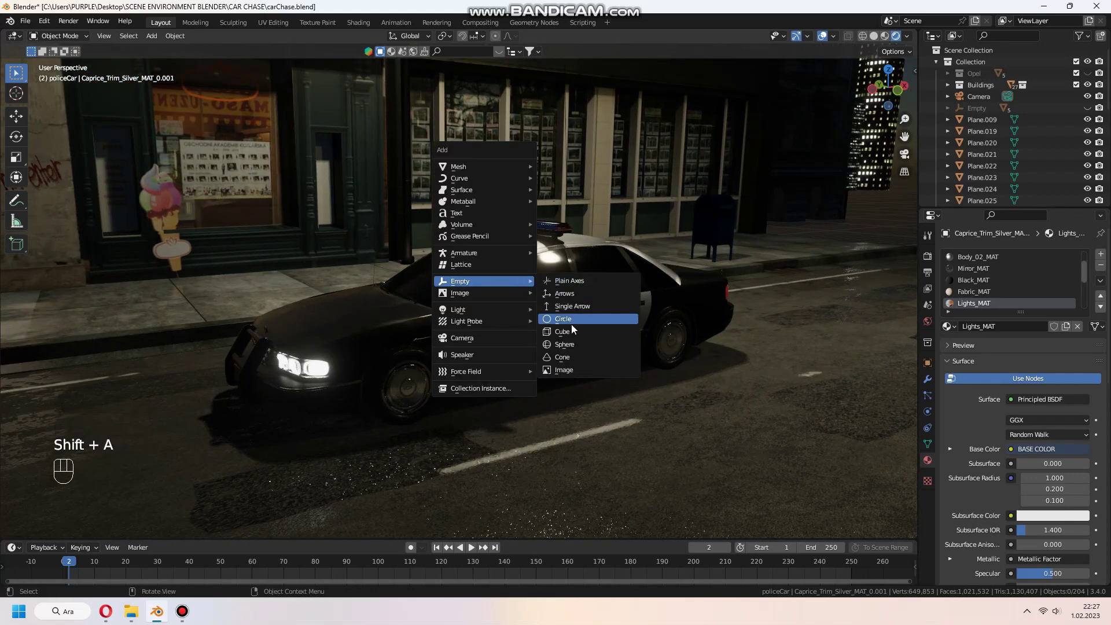
# Step: Add a cube empty and raise it straight up above the police car's roof
pyautogui.click(571, 329)
pyautogui.moveTo(656, 298); pyautogui.dragTo(641, 292, button='middle')
pyautogui.press('g')
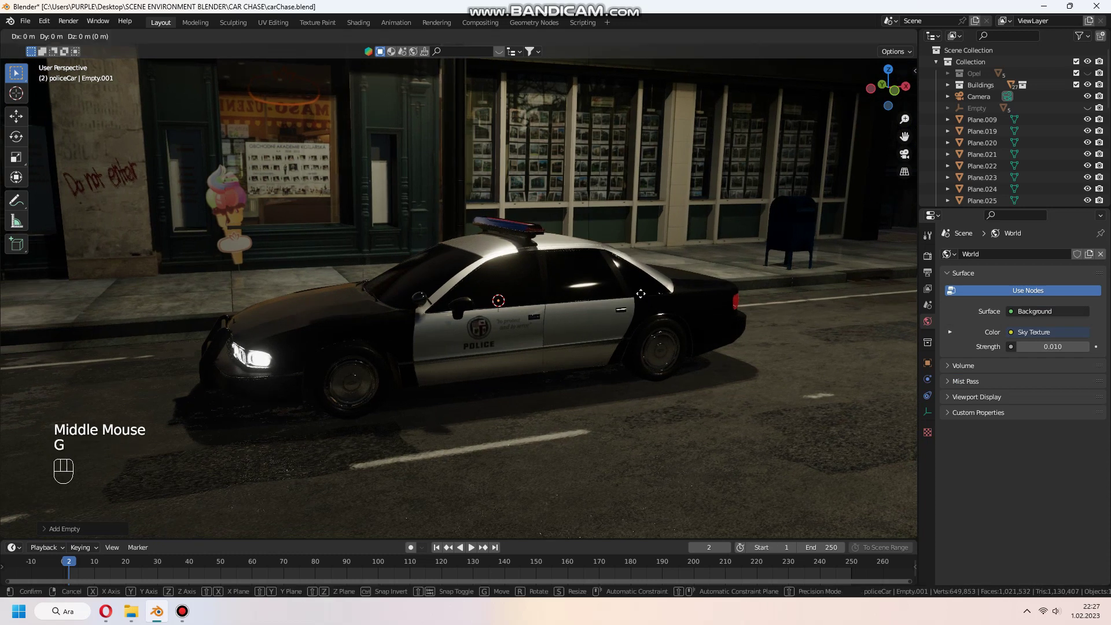
pyautogui.press('z')
# Step: Parent the police car body to the cube empty
pyautogui.moveTo(656, 238); pyautogui.dragTo(496, 313, button='middle')
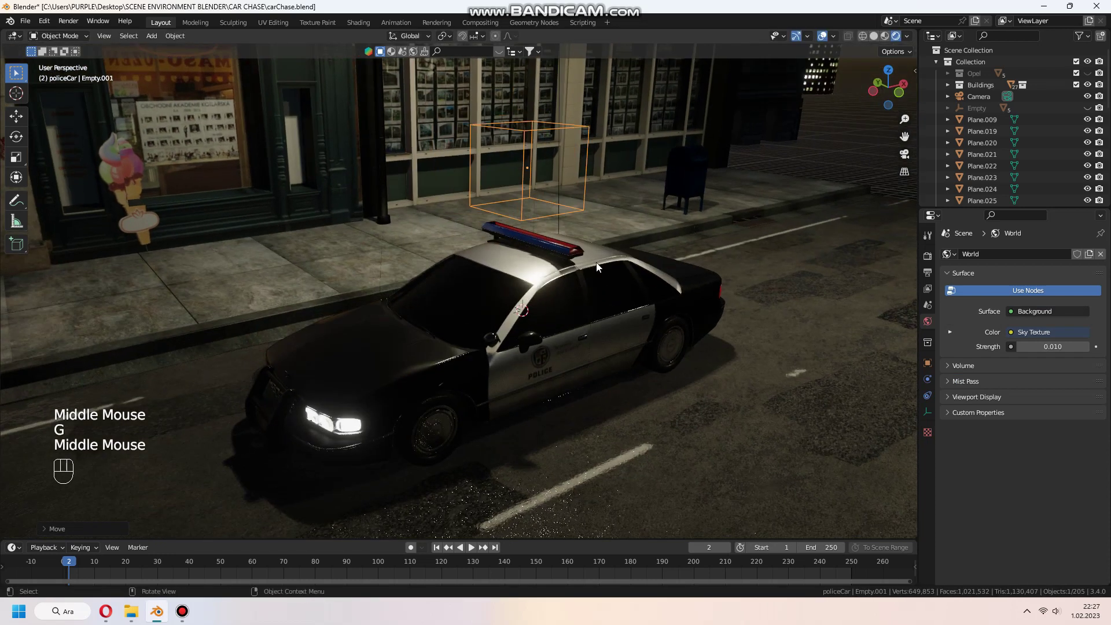
pyautogui.click(495, 313)
pyautogui.keyDown('shift'); pyautogui.click(521, 212); pyautogui.keyUp('shift')
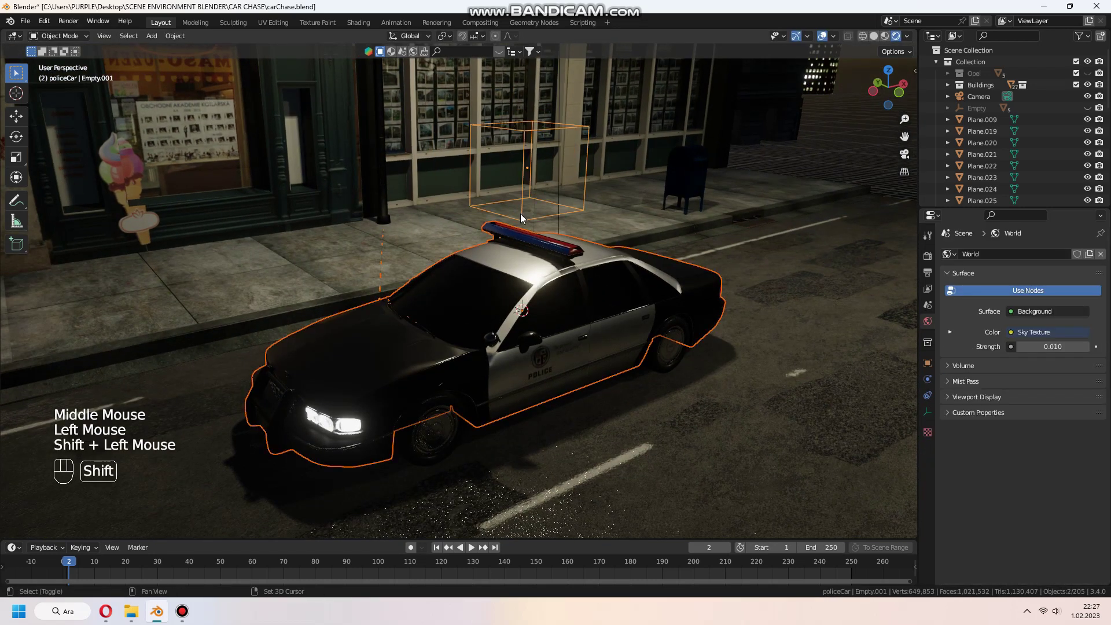
pyautogui.hotkey('ctrl', 'p')
pyautogui.click(519, 214)
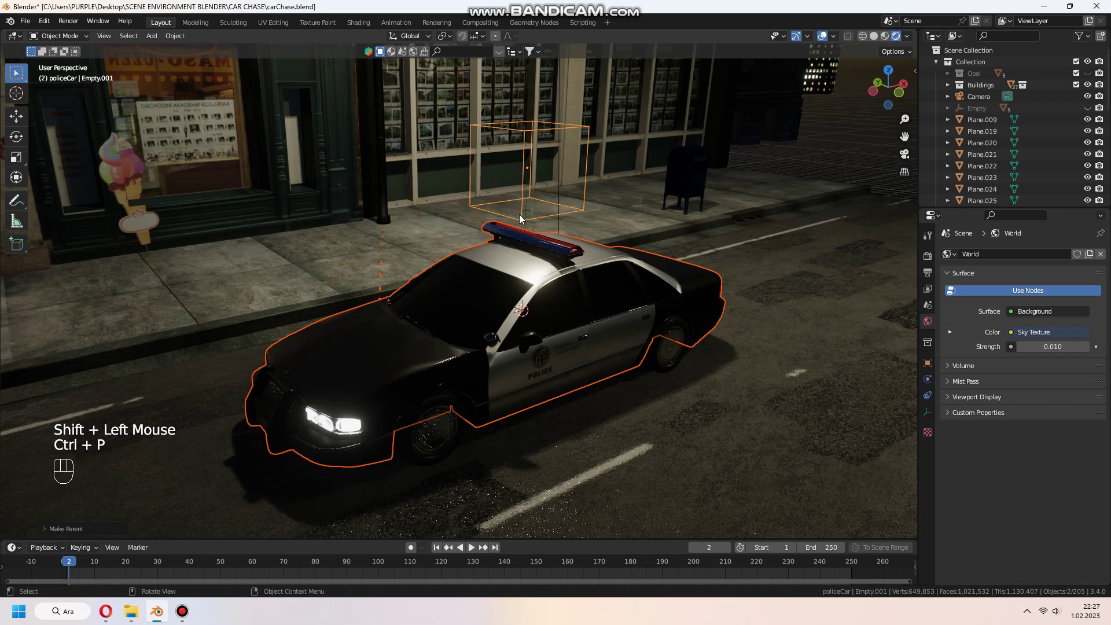
pyautogui.moveTo(528, 293); pyautogui.dragTo(539, 287, button='middle')
pyautogui.scroll(-2, 993, 148)
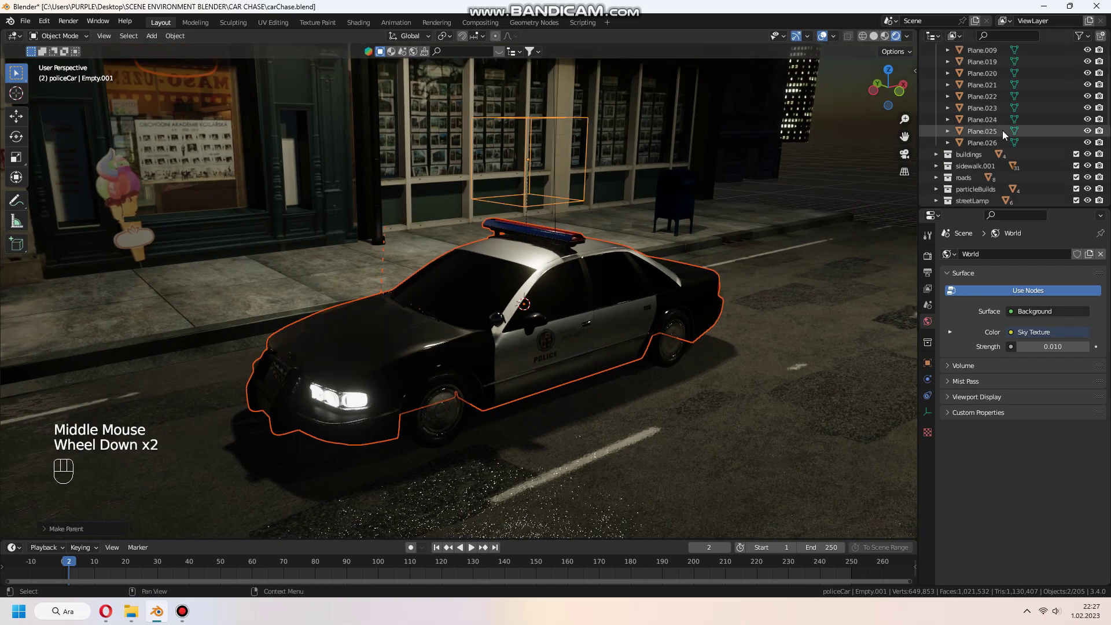
pyautogui.scroll(-3, 993, 149)
pyautogui.scroll(-2, 993, 149)
# Step: Parent the four Caprice_Wheel objects to Empty.001
pyautogui.click(992, 149)
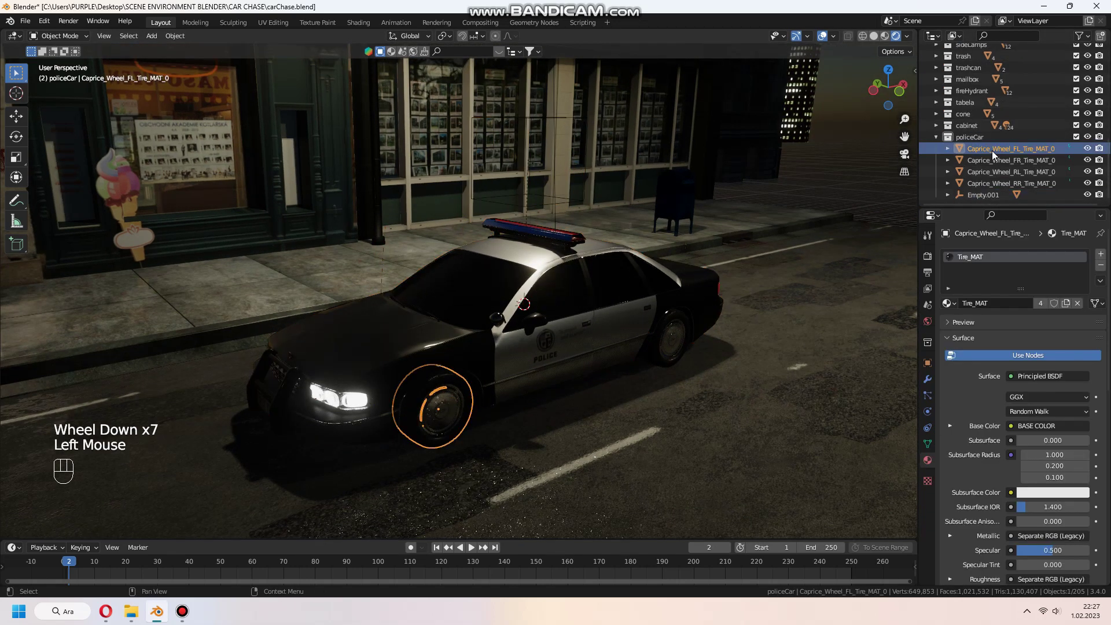
pyautogui.keyDown('shift'); pyautogui.click(993, 183); pyautogui.keyUp('shift')
pyautogui.moveTo(550, 212)
pyautogui.mouseDown(button='middle')
pyautogui.moveTo(549, 224)
pyautogui.moveTo(588, 230)
pyautogui.mouseUp(button='middle')
pyautogui.keyDown('shift'); pyautogui.click(539, 221); pyautogui.keyUp('shift')
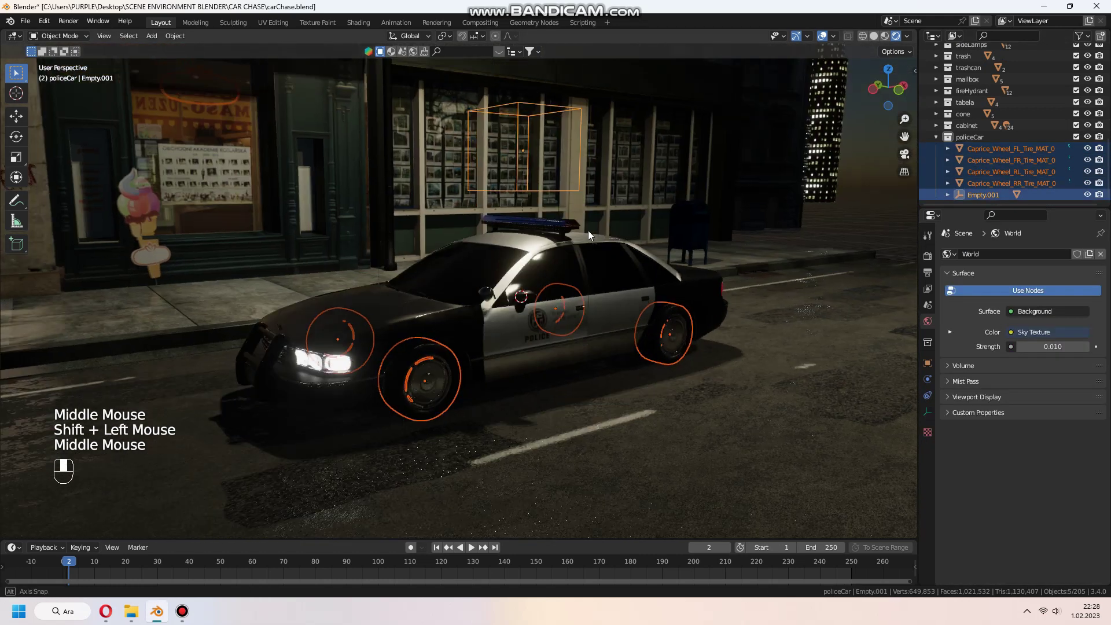
pyautogui.hotkey('ctrl', 'p')
pyautogui.click(594, 223)
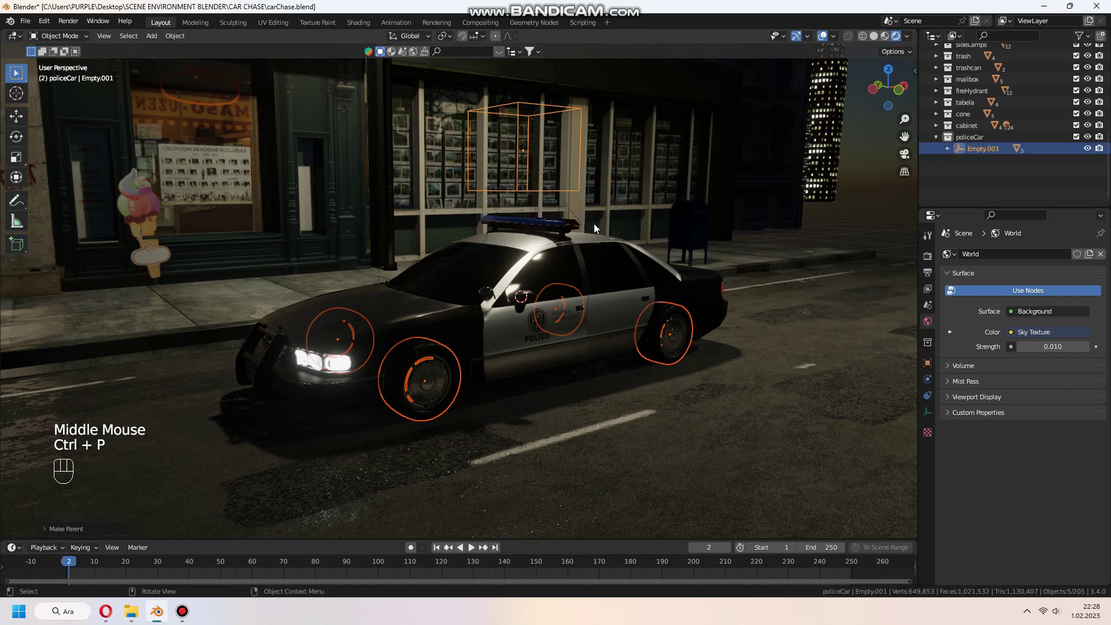
# Step: Select only the empty and start moving it to check the car follows
pyautogui.click(519, 147)
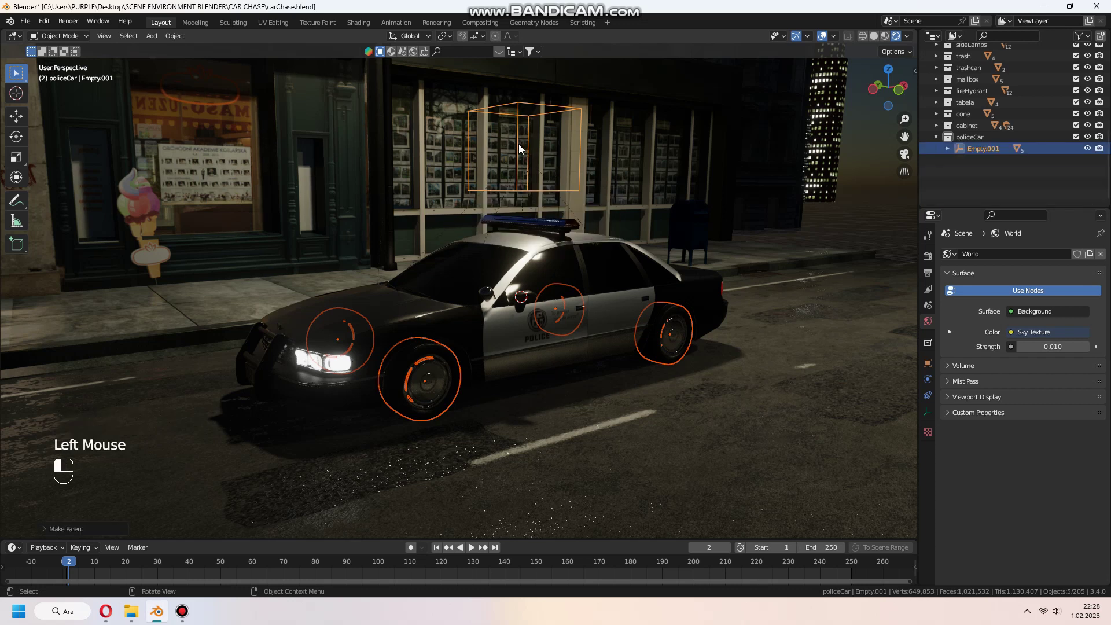
pyautogui.click(520, 190)
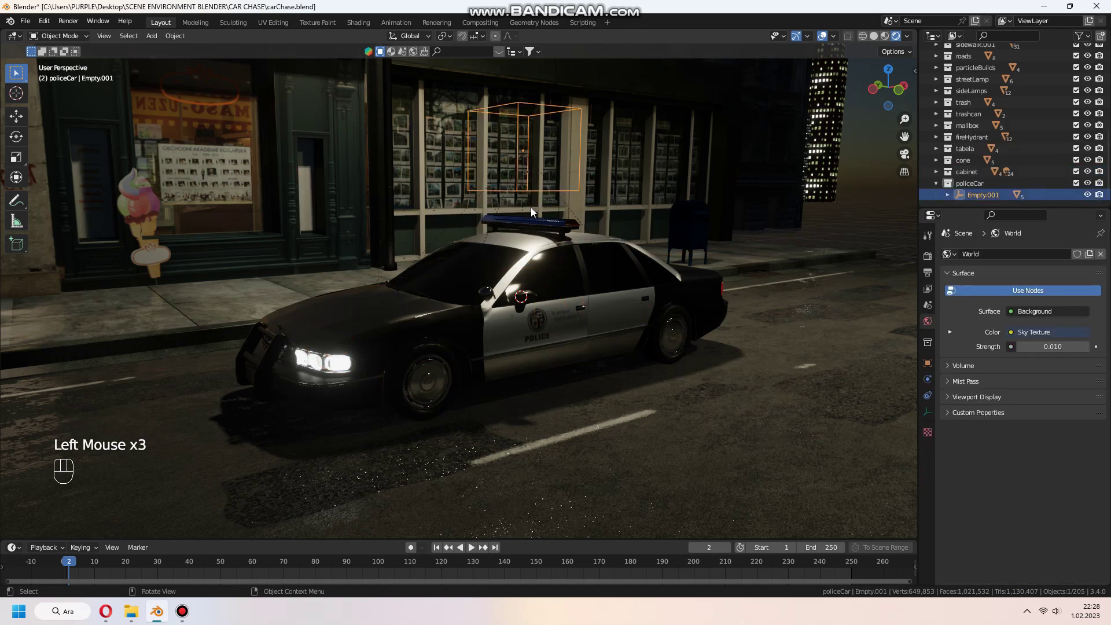
pyautogui.press('g')
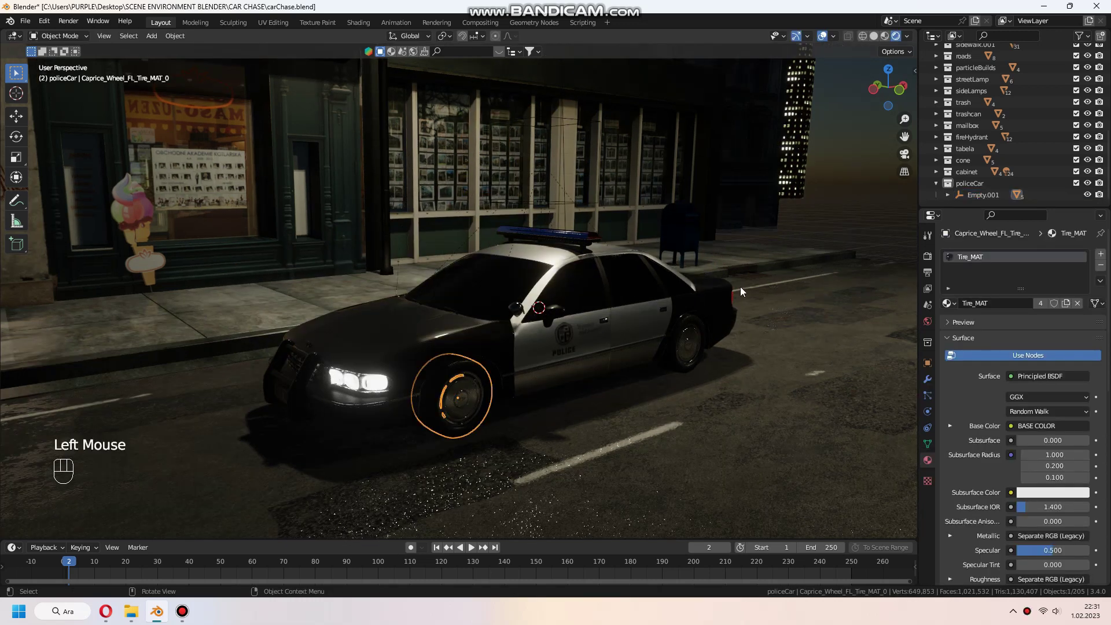
# Step: Switch the front-left wheel to XYZ Euler rotation and turn its Y rotation to about -21°
pyautogui.press('n')
pyautogui.click(822, 190)
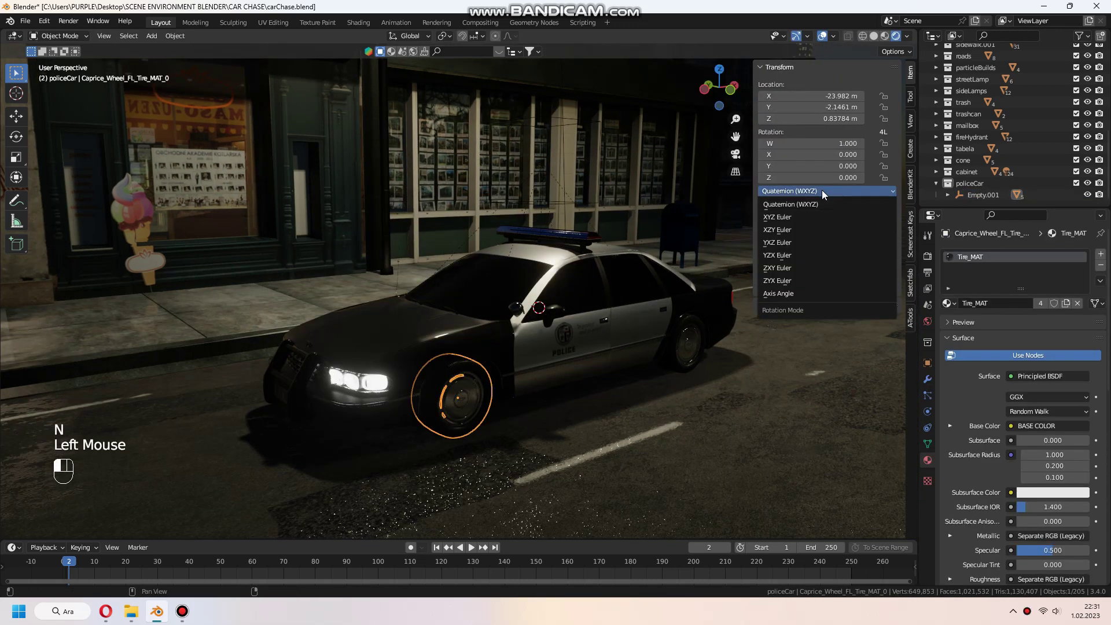
pyautogui.click(805, 213)
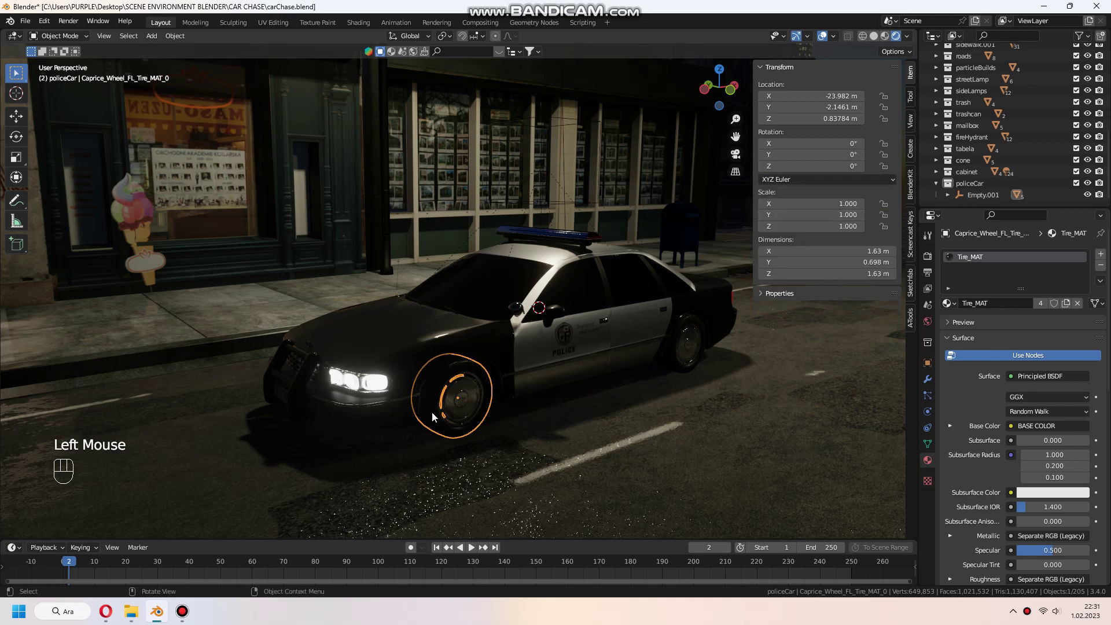
pyautogui.moveTo(829, 155); pyautogui.dragTo(822, 154)
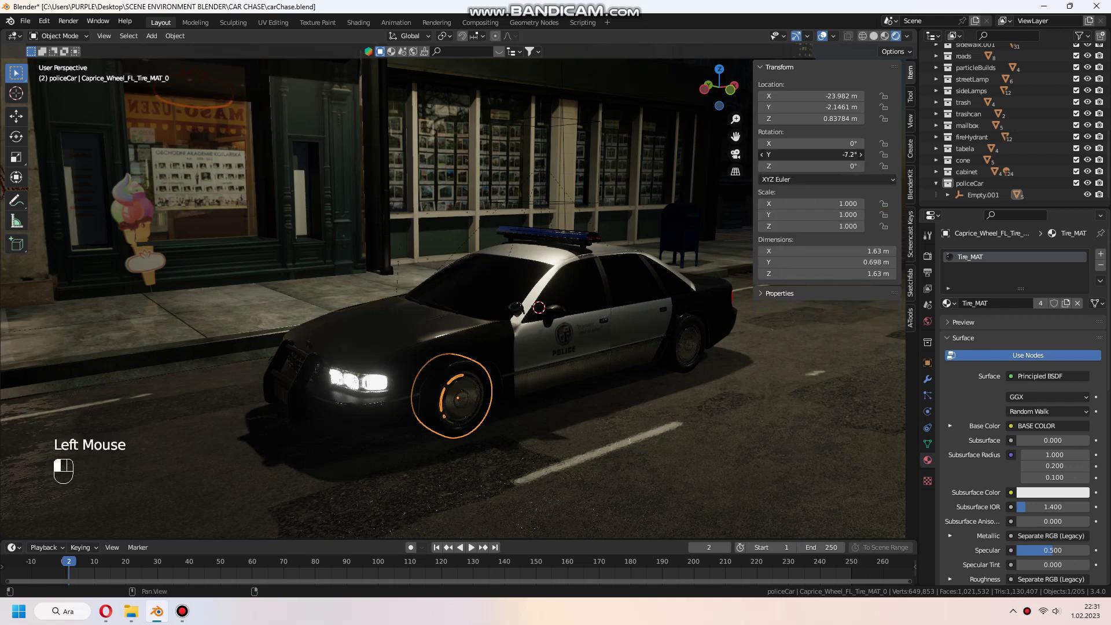
pyautogui.rightClick(782, 155)
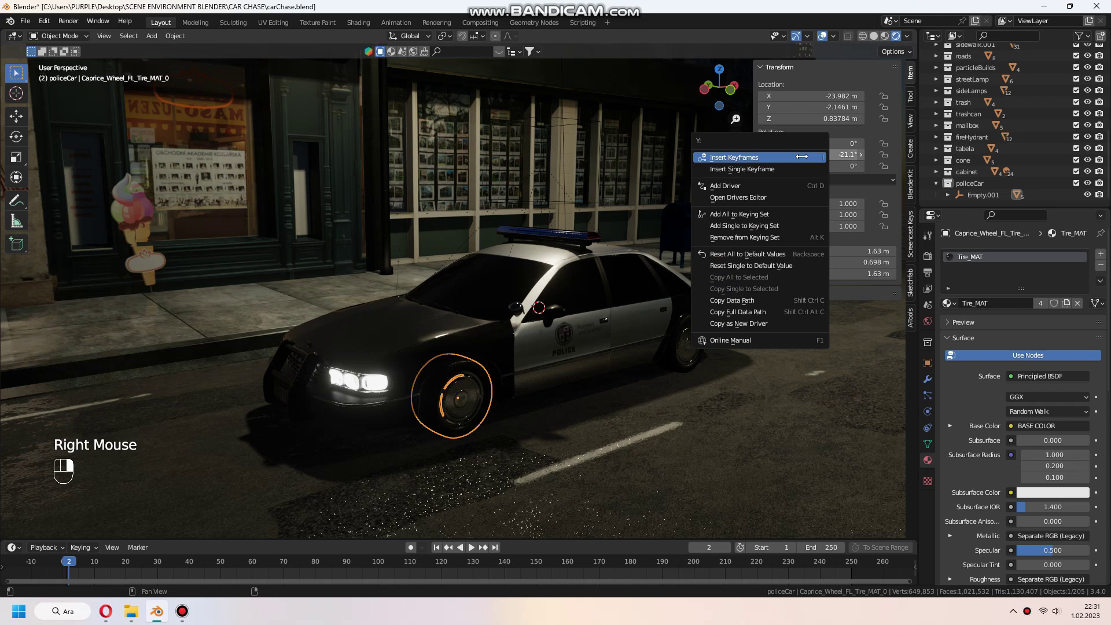
# Step: Add a driver to the wheel's Y rotation, using Empty.001's X location
pyautogui.click(763, 184)
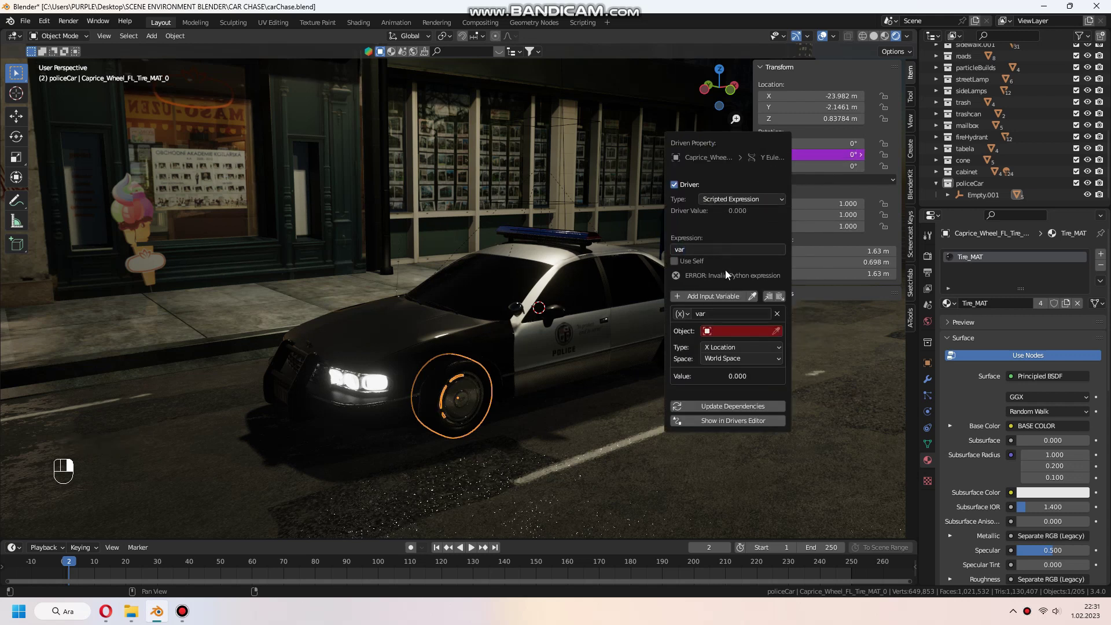
pyautogui.click(750, 330)
pyautogui.write('emp')
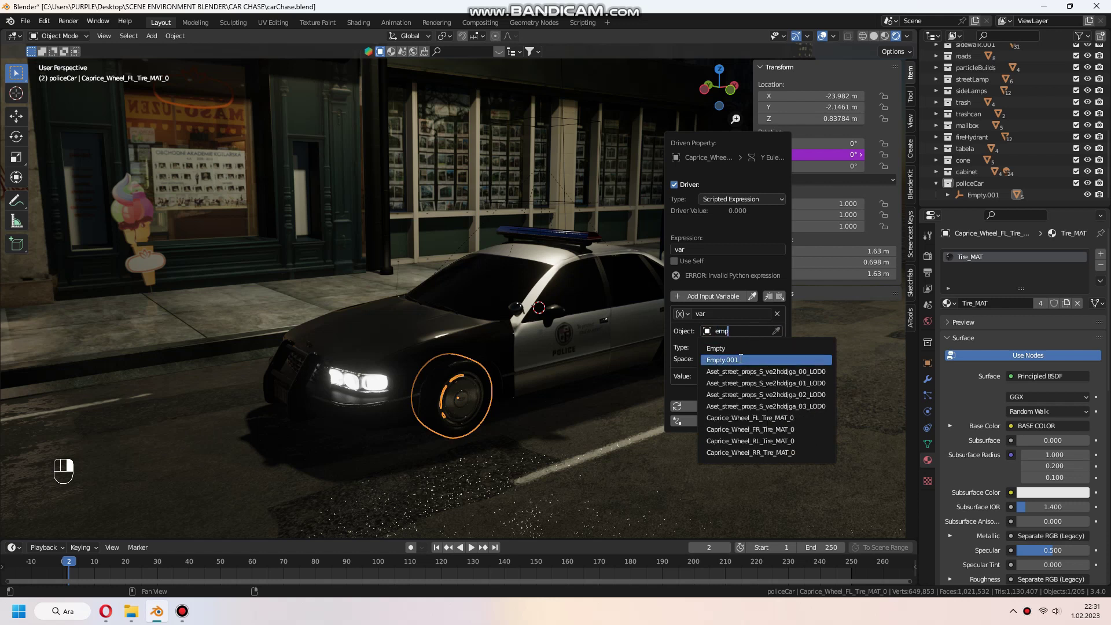
pyautogui.click(738, 360)
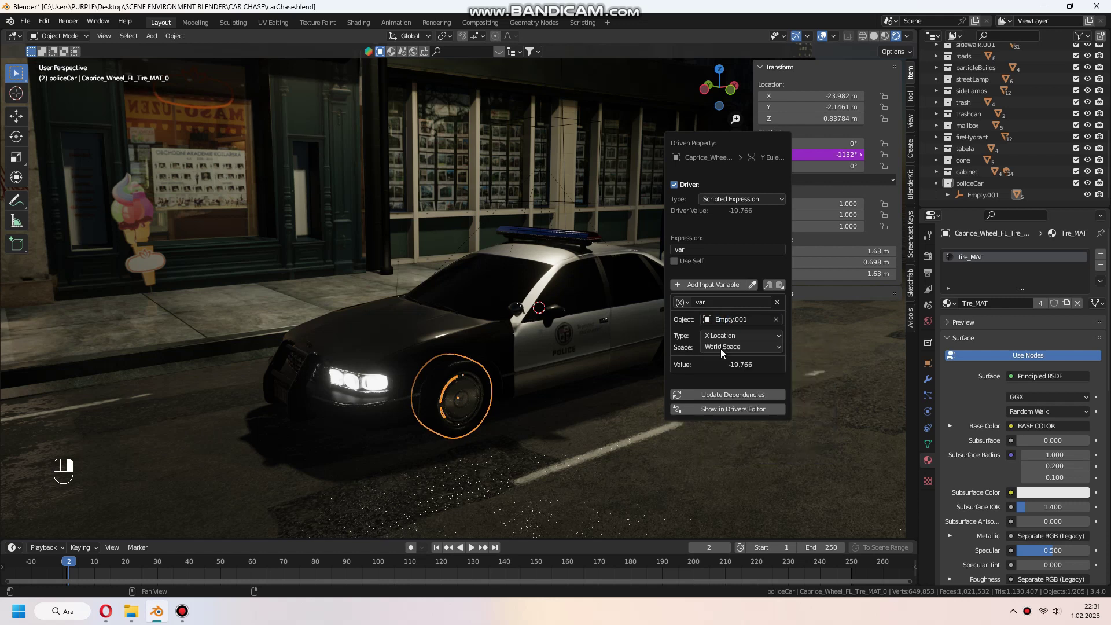
# Step: Slide the empty along X to check that the wheel spins
pyautogui.click(550, 122)
pyautogui.press('g')
pyautogui.moveTo(550, 123)
pyautogui.mouseDown(button='middle')
pyautogui.moveTo(566, 218)
pyautogui.moveTo(607, 261)
pyautogui.mouseUp(button='middle')
pyautogui.press('n')
pyautogui.press('g')
# Step: Select another wheel and show its transform properties
pyautogui.click(583, 360)
pyautogui.press('n')
pyautogui.click(825, 199)
pyautogui.moveTo(747, 278)
pyautogui.mouseDown(button='middle')
pyautogui.moveTo(667, 322)
pyautogui.moveTo(419, 319)
pyautogui.mouseUp(button='middle')
# Step: Set the front-right wheel's rotation mode to XYZ Euler
pyautogui.click(422, 374)
pyautogui.click(825, 190)
pyautogui.click(535, 423)
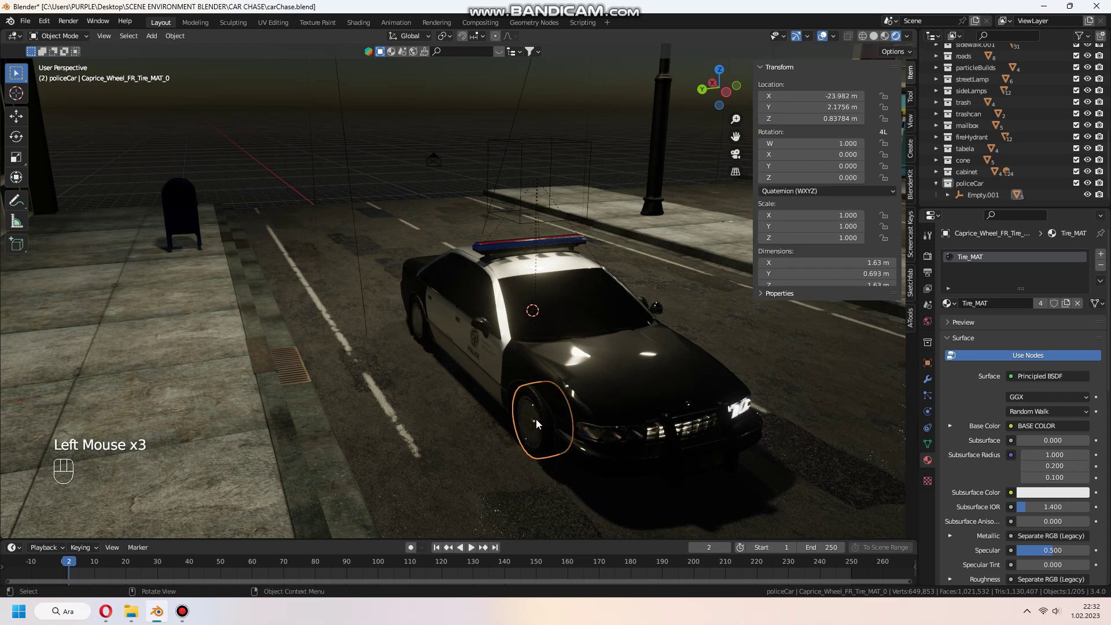
pyautogui.click(825, 190)
pyautogui.moveTo(729, 287); pyautogui.dragTo(590, 317, button='middle')
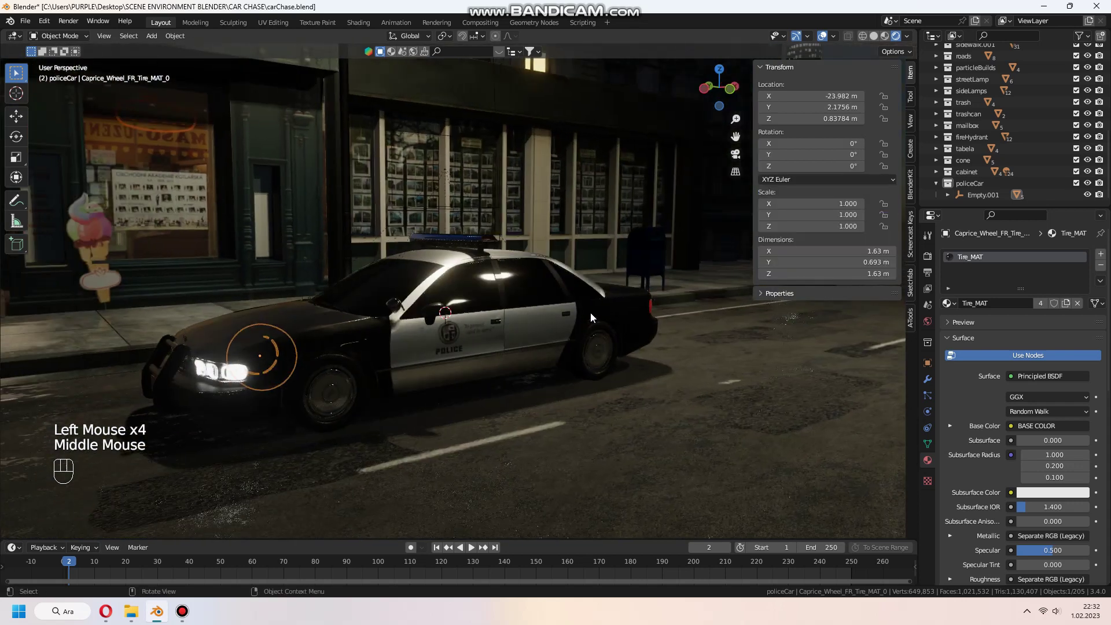
# Step: Select all four wheels with front-left active and link its setup to the others
pyautogui.click(327, 386)
pyautogui.press('n')
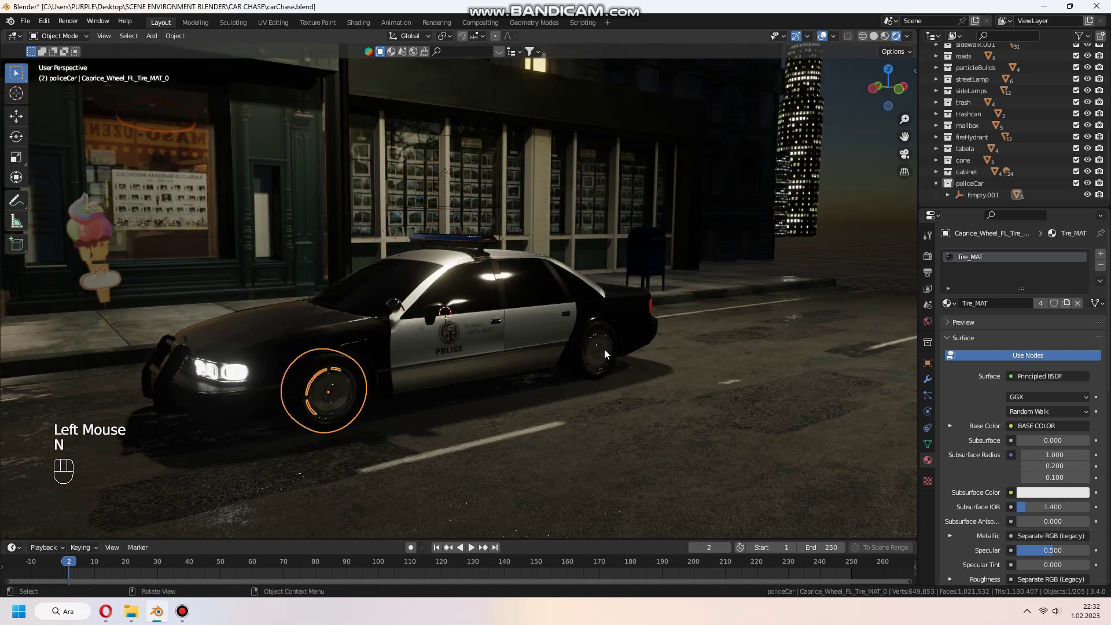
pyautogui.click(602, 352)
pyautogui.moveTo(602, 351); pyautogui.dragTo(727, 365, button='middle')
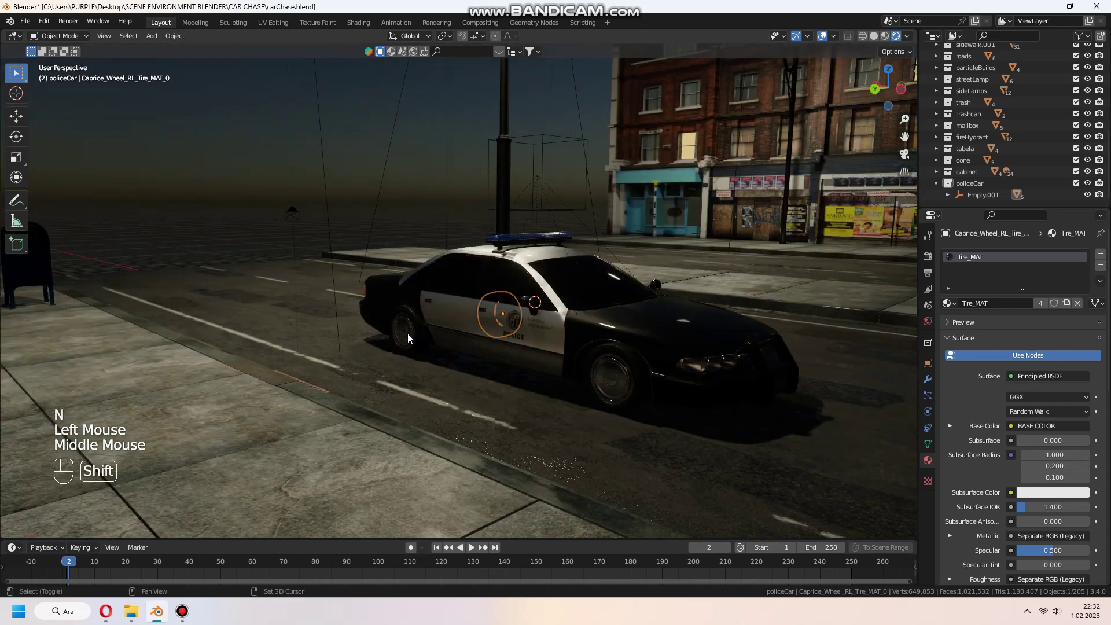
pyautogui.keyDown('shift'); pyautogui.click(407, 332); pyautogui.keyUp('shift')
pyautogui.keyDown('shift'); pyautogui.click(613, 384); pyautogui.keyUp('shift')
pyautogui.moveTo(613, 385); pyautogui.dragTo(372, 392, button='middle')
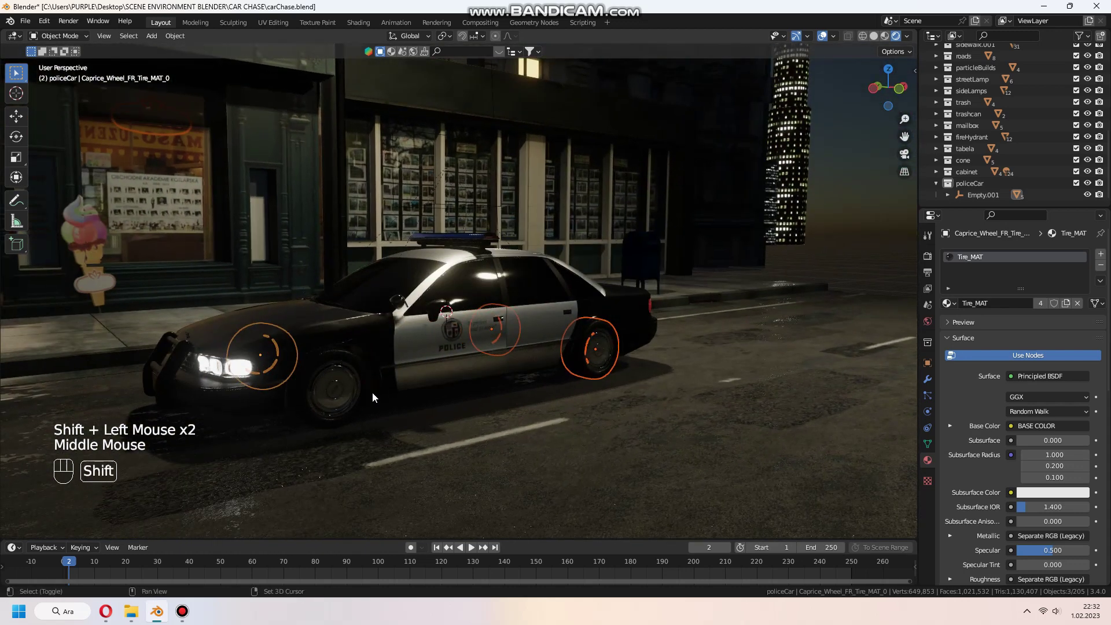
pyautogui.keyDown('shift'); pyautogui.click(350, 388); pyautogui.keyUp('shift')
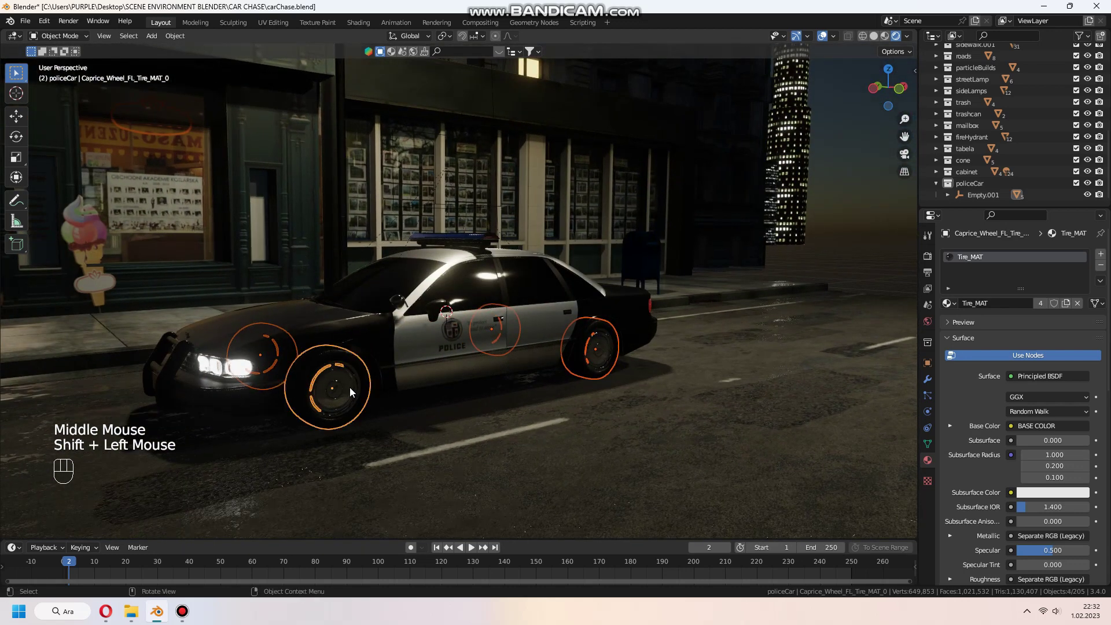
pyautogui.hotkey('ctrl', 'l')
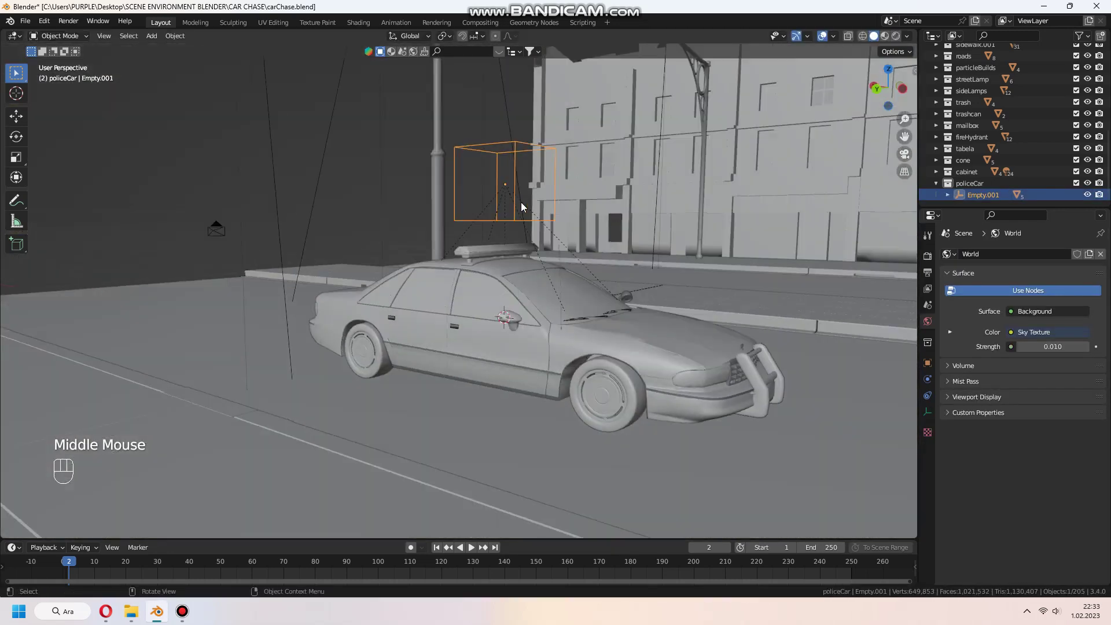
# Step: Add a point light and move it onto the roof's red and blue light bar
pyautogui.moveTo(548, 295)
pyautogui.mouseDown(button='middle')
pyautogui.moveTo(464, 267)
pyautogui.moveTo(517, 230)
pyautogui.moveTo(635, 310)
pyautogui.moveTo(779, 301)
pyautogui.mouseUp(button='middle')
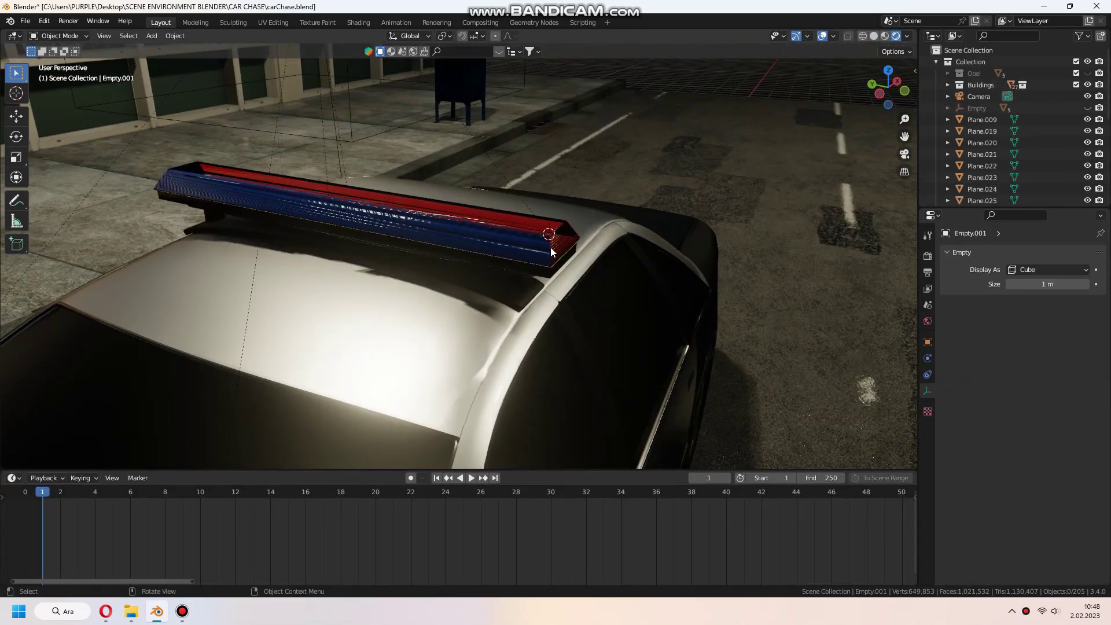
pyautogui.hotkey('shift', 'a')
pyautogui.click(560, 232)
pyautogui.press('g')
pyautogui.click(657, 315)
pyautogui.press('g')
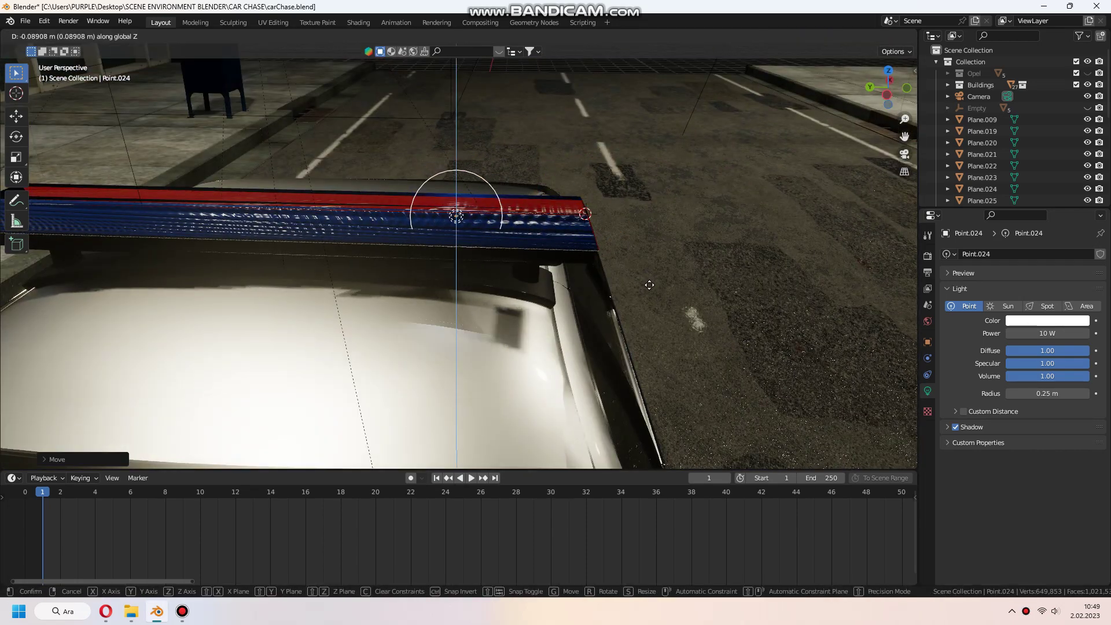
# Step: Set Point.024's power to 0 W and keyframe it on frame 1
pyautogui.moveTo(648, 298)
pyautogui.mouseDown(button='middle')
pyautogui.moveTo(550, 297)
pyautogui.moveTo(533, 260)
pyautogui.moveTo(582, 360)
pyautogui.mouseUp(button='middle')
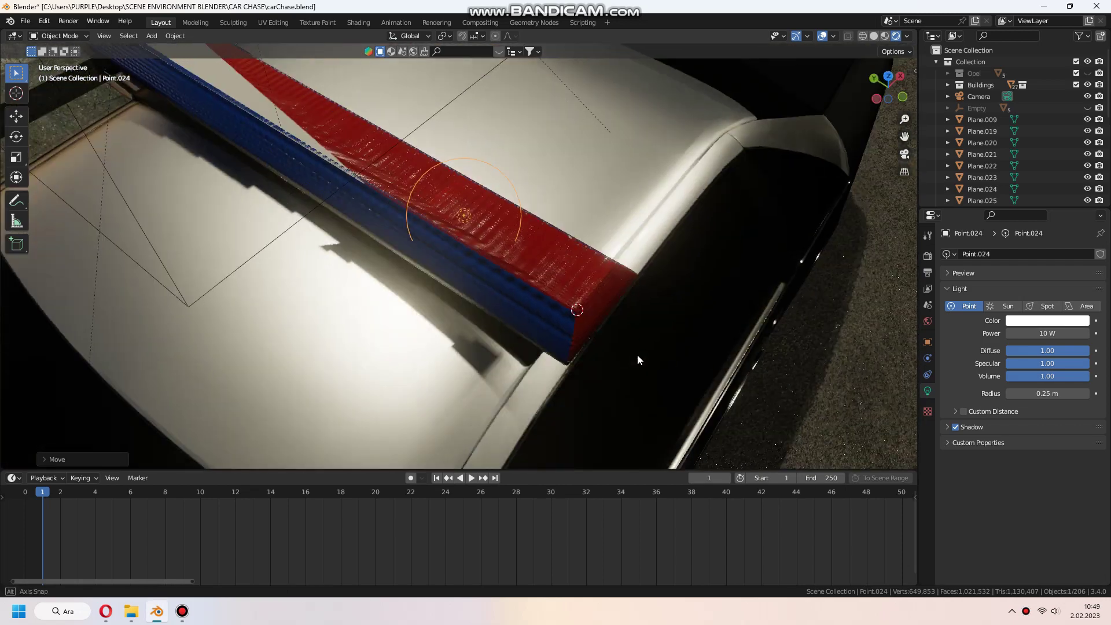
pyautogui.moveTo(583, 360); pyautogui.dragTo(668, 328, button='middle')
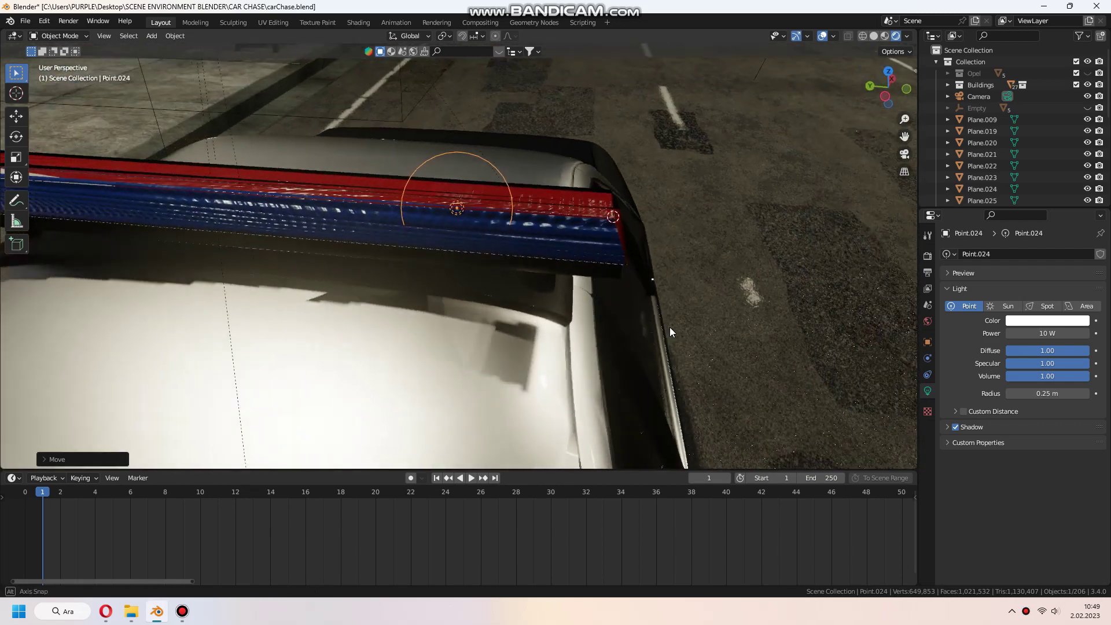
pyautogui.click(1048, 333)
pyautogui.write('0')
pyautogui.press('Return')
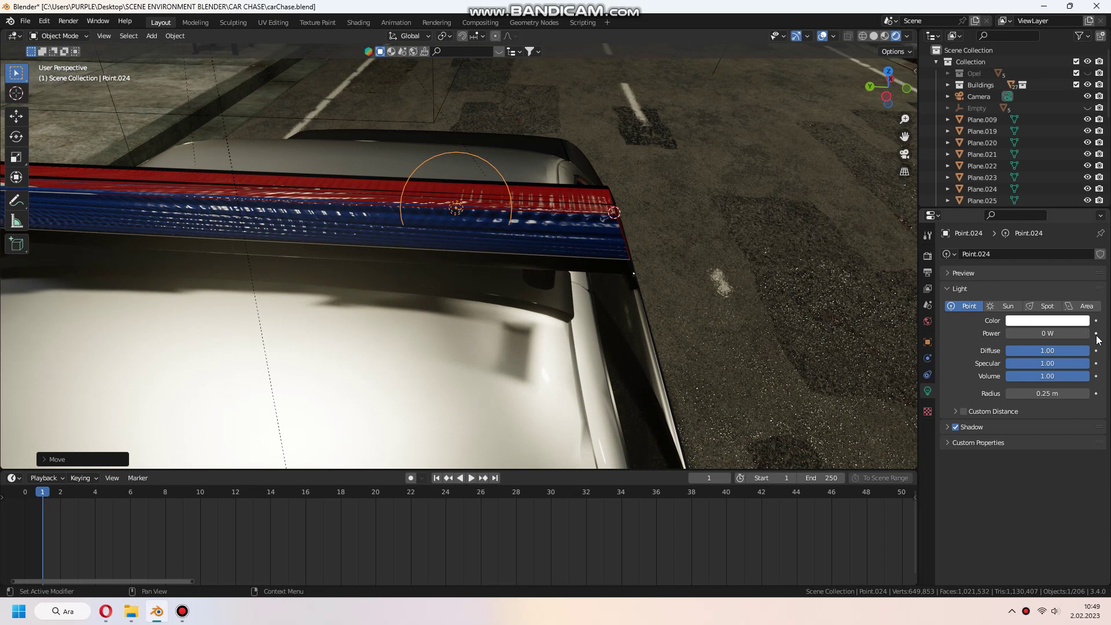
pyautogui.click(1095, 333)
# Step: Make the light red and keyframe 8000 W power on frame 3
pyautogui.press('space')
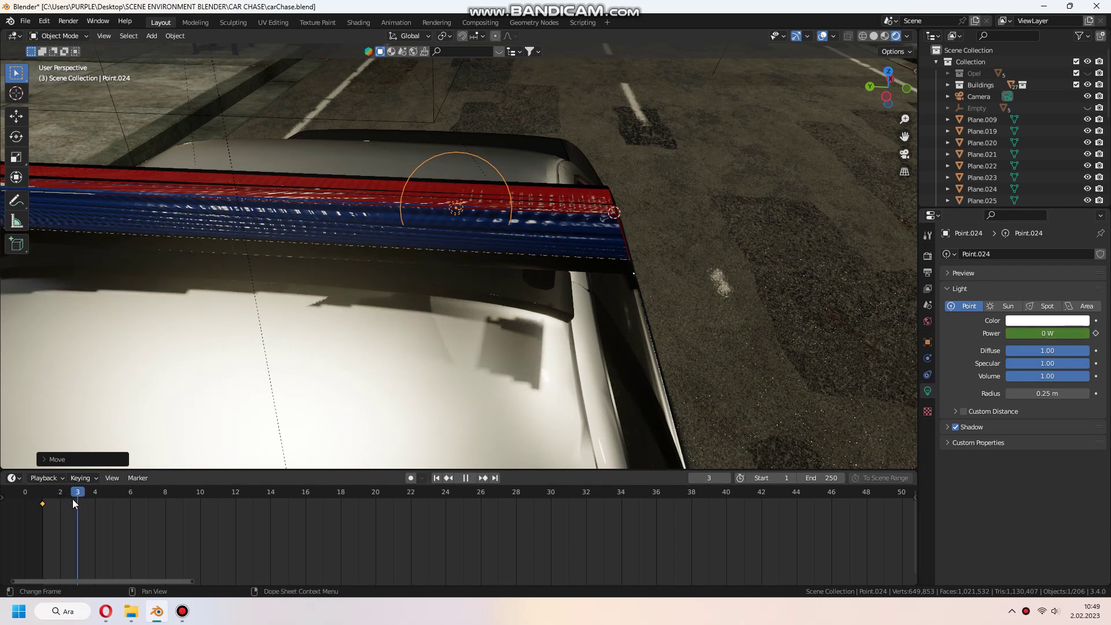
pyautogui.press('space')
pyautogui.click(1058, 334)
pyautogui.write('8000')
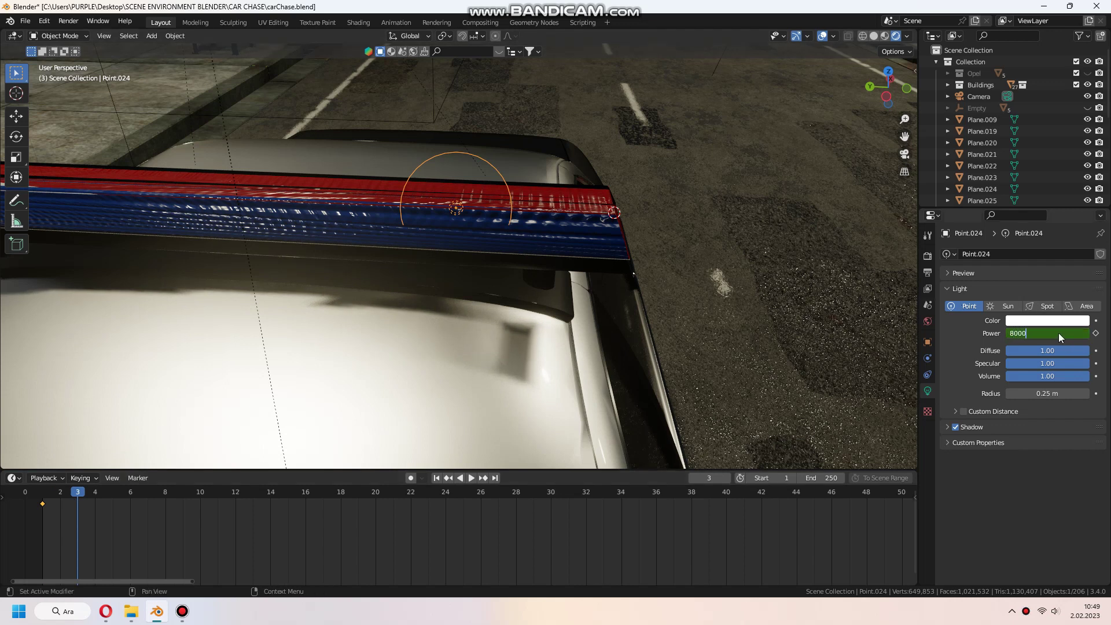
pyautogui.press('Return')
pyautogui.click(1049, 321)
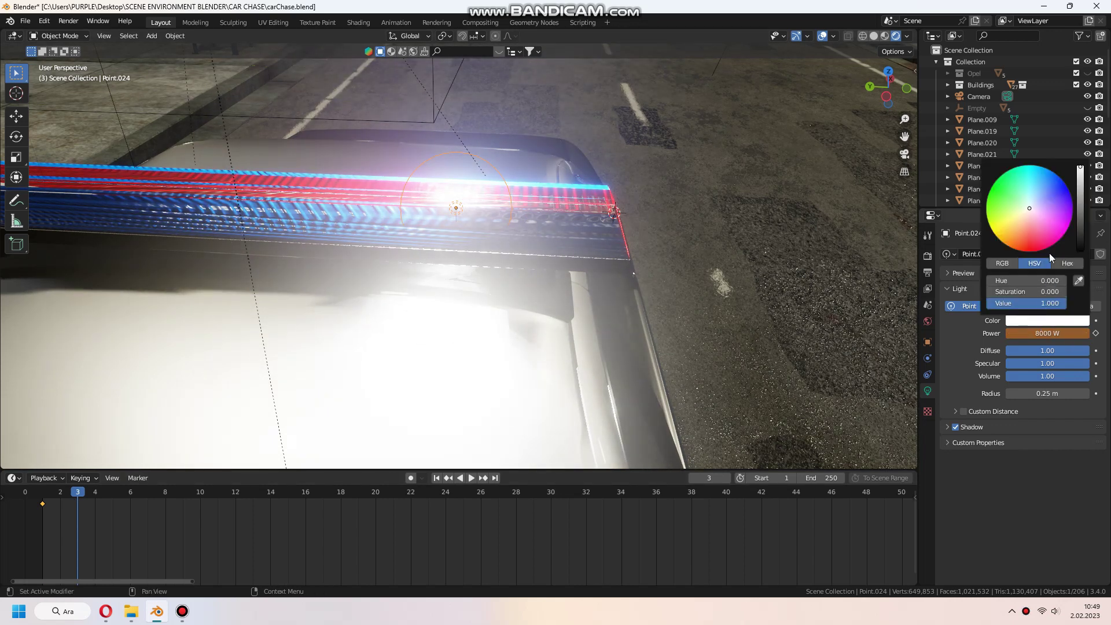
pyautogui.click(1030, 248)
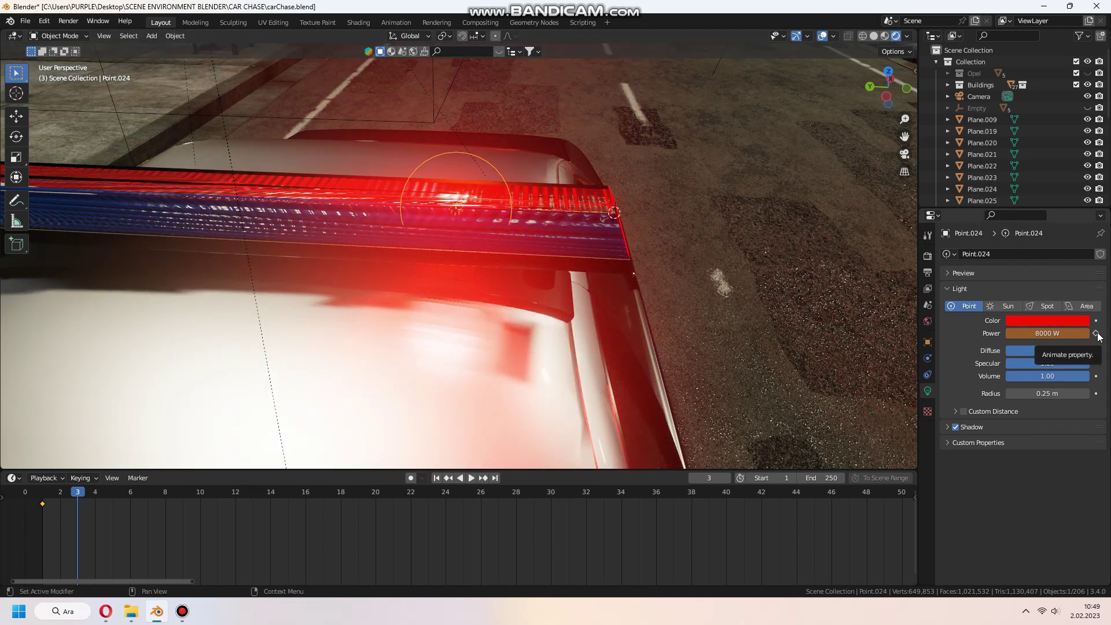
pyautogui.click(1096, 334)
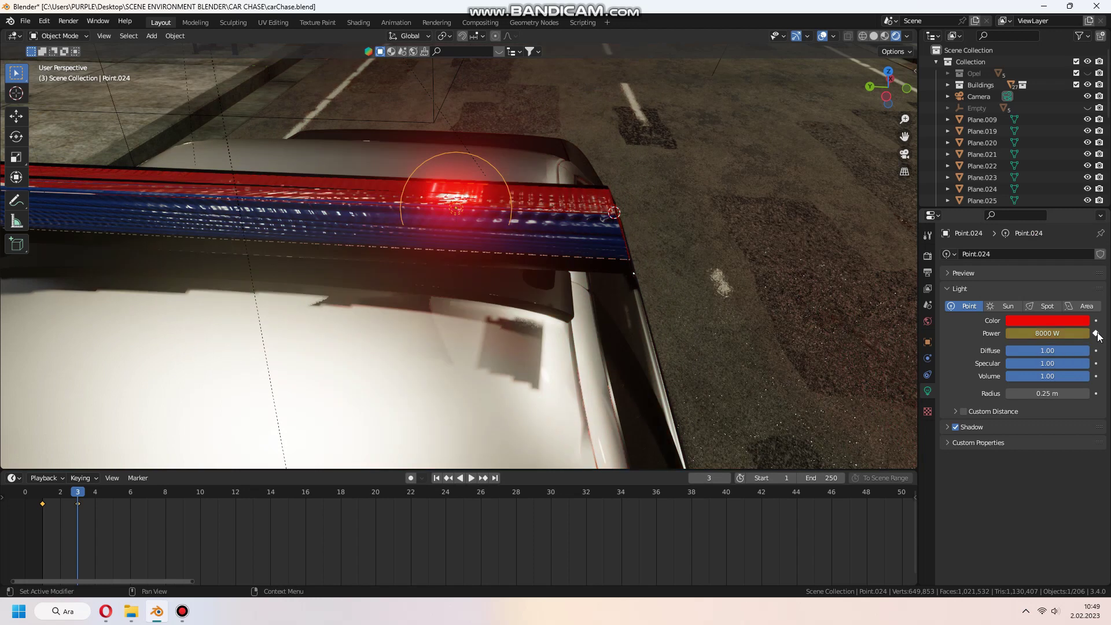
# Step: Keyframe 0 W on frame 5 and 8000 W on frame 7, then replay from the start
pyautogui.moveTo(78, 494); pyautogui.dragTo(111, 494)
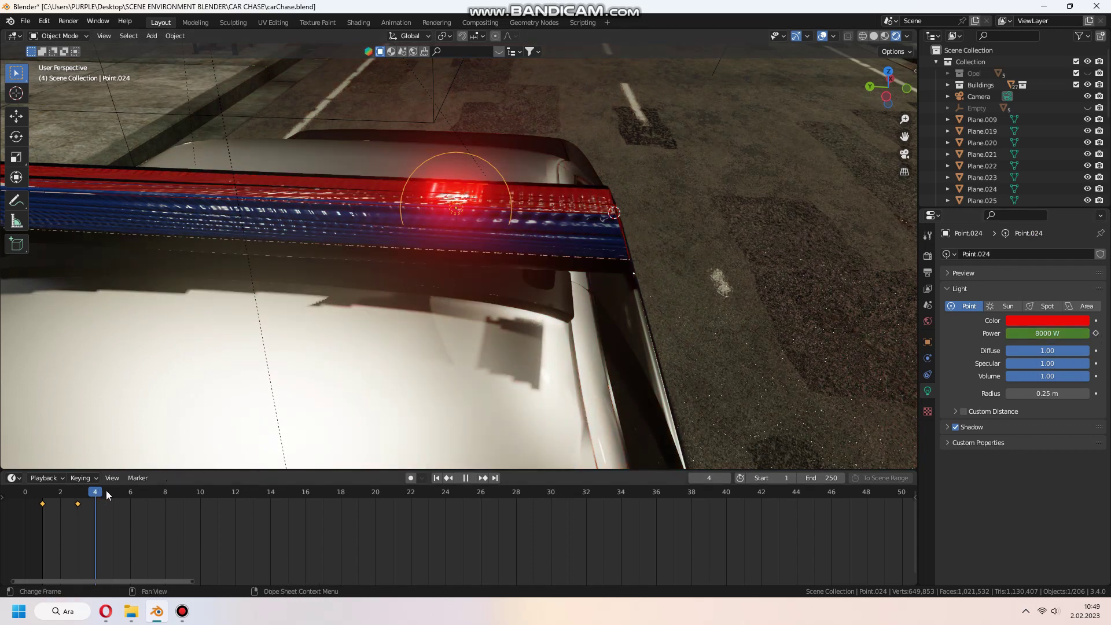
pyautogui.write('0')
pyautogui.press('Return')
pyautogui.click(1096, 333)
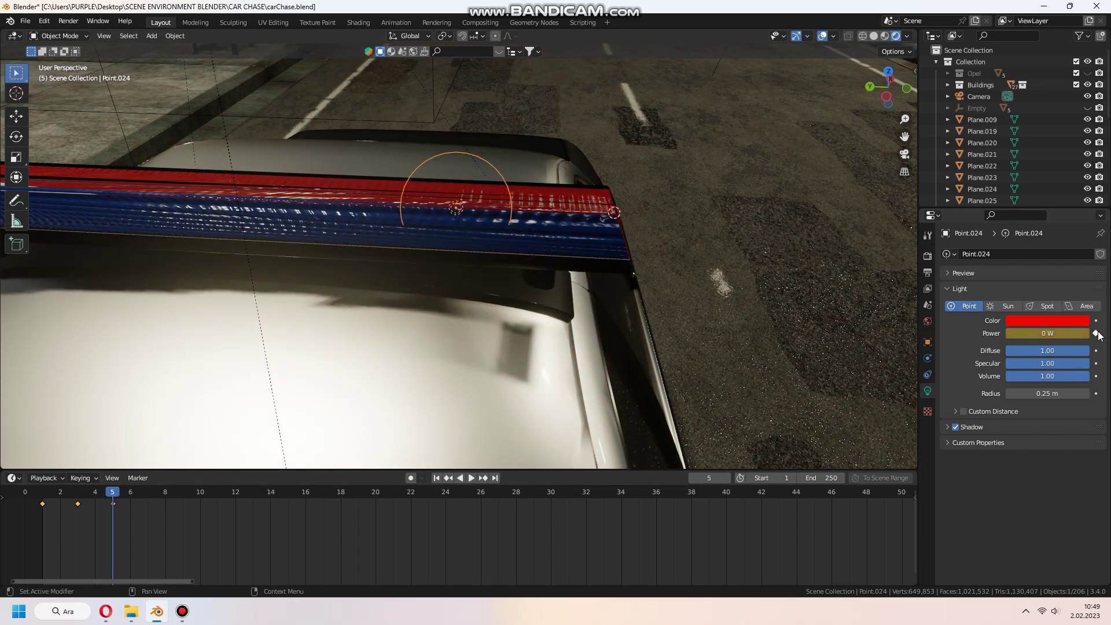
pyautogui.click(132, 494)
pyautogui.click(1046, 332)
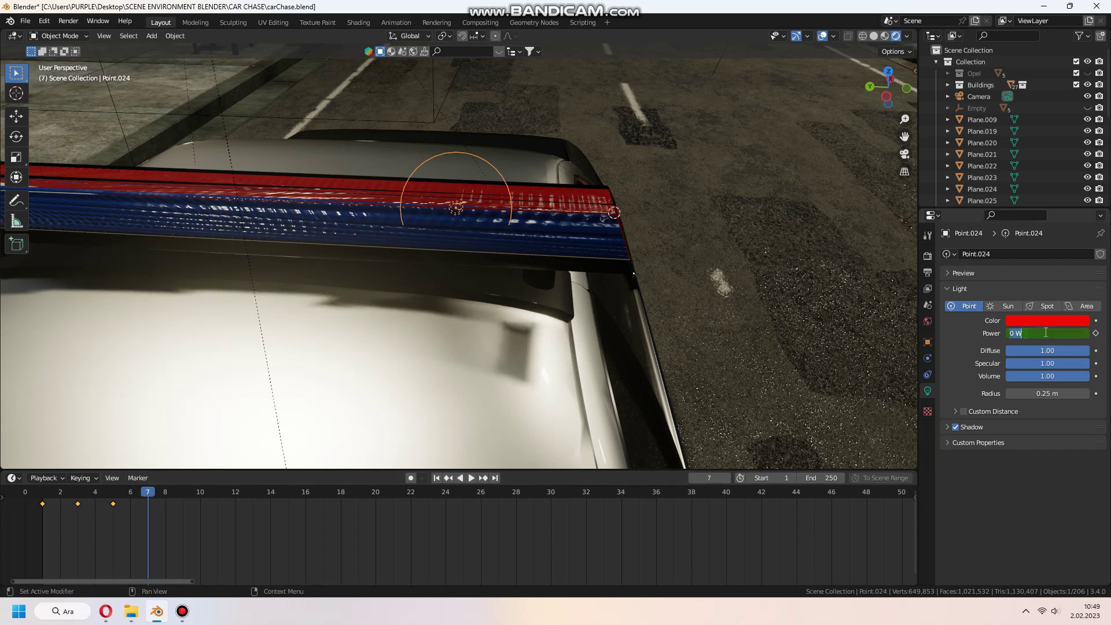
pyautogui.write('800')
pyautogui.press('Return')
pyautogui.click(1096, 334)
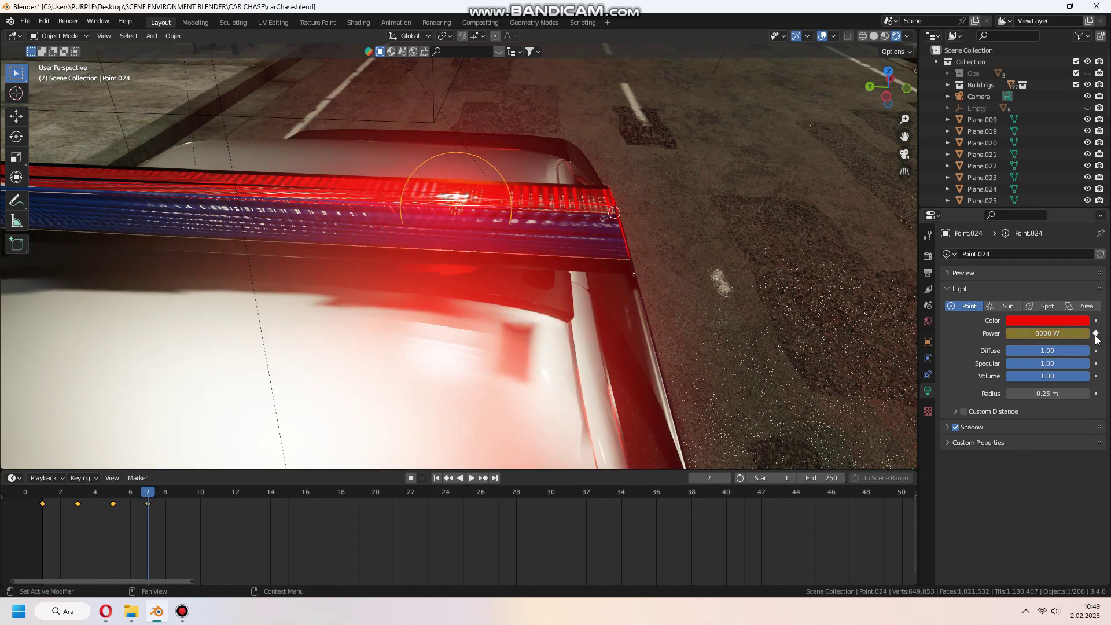
pyautogui.moveTo(144, 491); pyautogui.dragTo(34, 499)
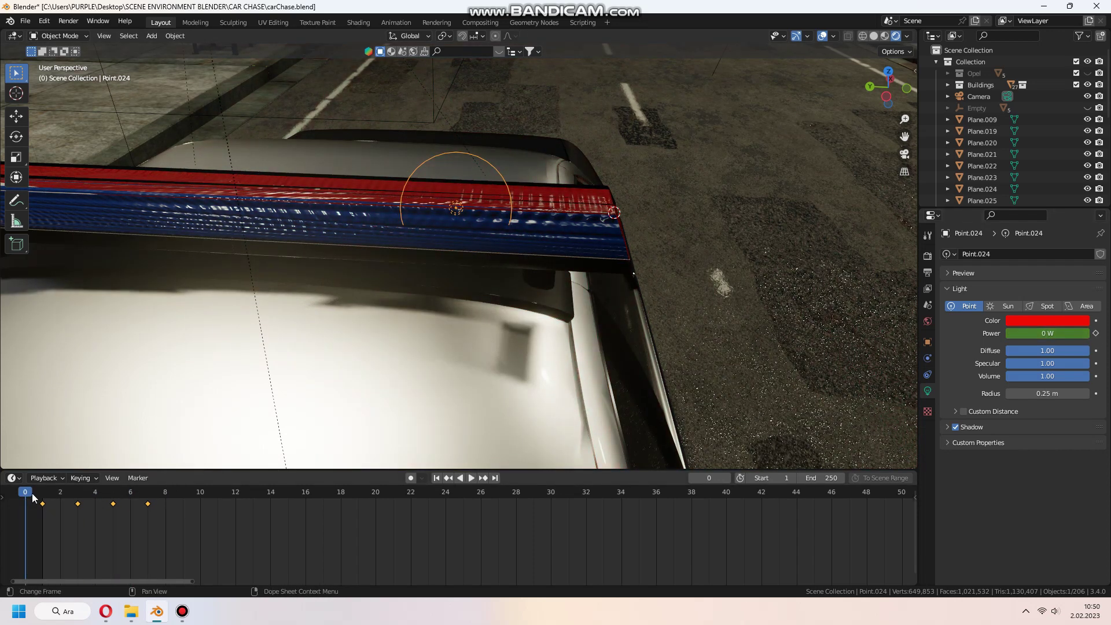
pyautogui.press('space')
# Step: Scrub back to frame 1 and switch the timeline to the Graph Editor showing the power curve
pyautogui.moveTo(390, 492); pyautogui.dragTo(131, 495)
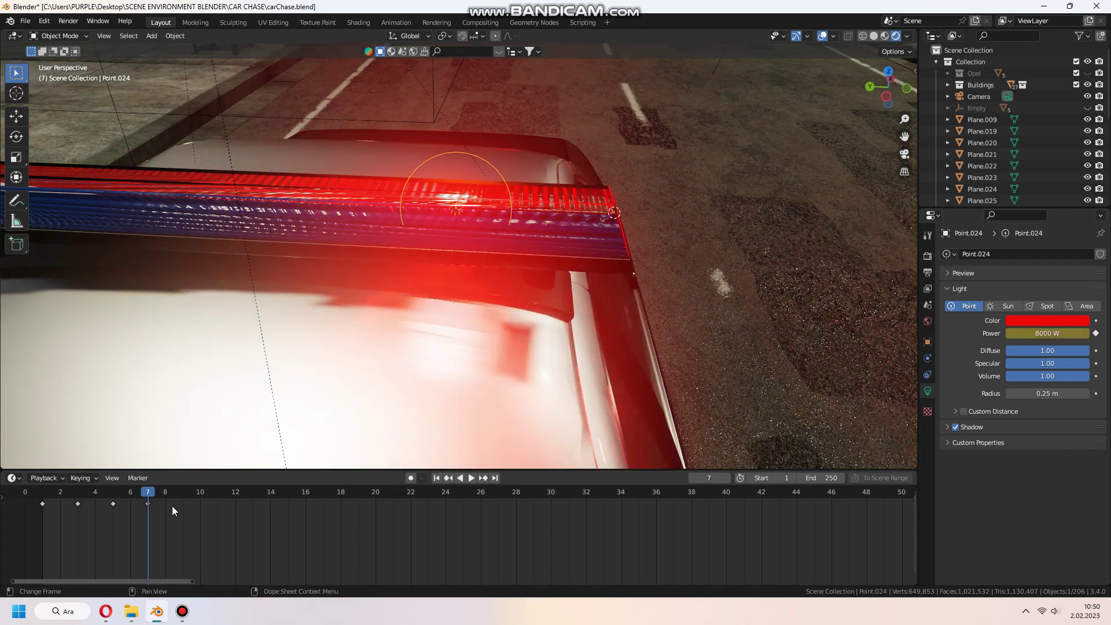
pyautogui.moveTo(130, 496); pyautogui.dragTo(43, 496)
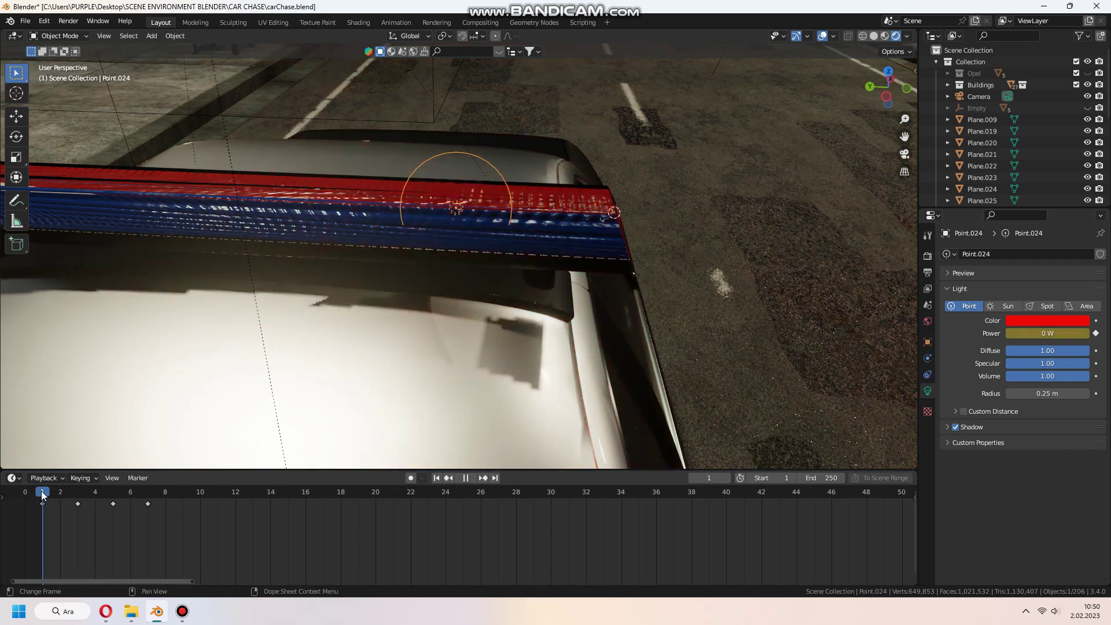
pyautogui.click(13, 479)
pyautogui.click(153, 388)
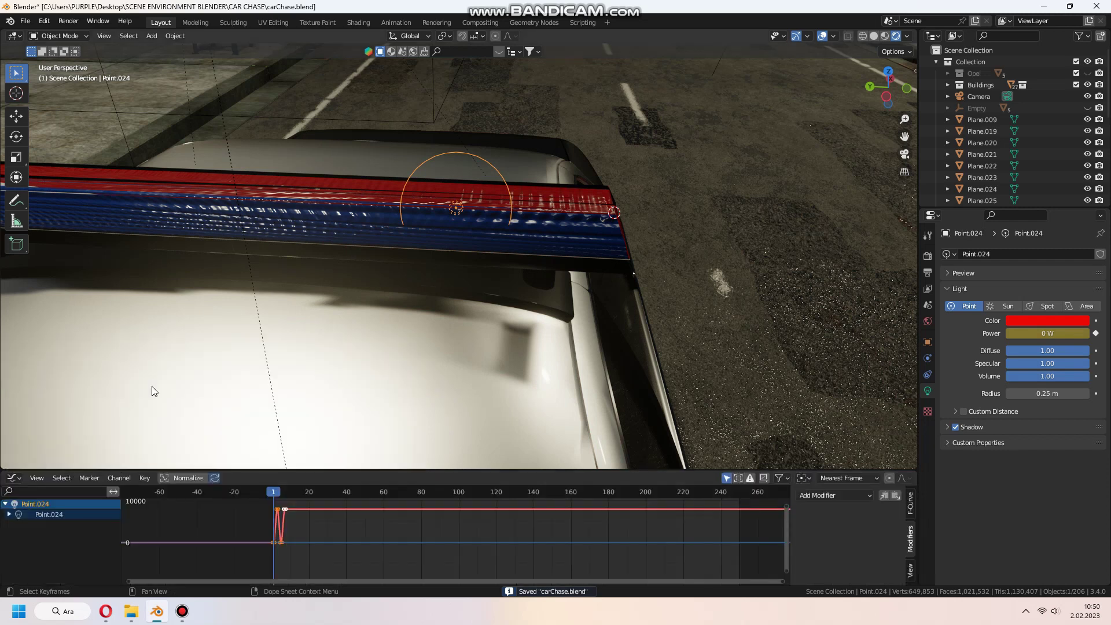
pyautogui.moveTo(357, 470); pyautogui.dragTo(342, 424)
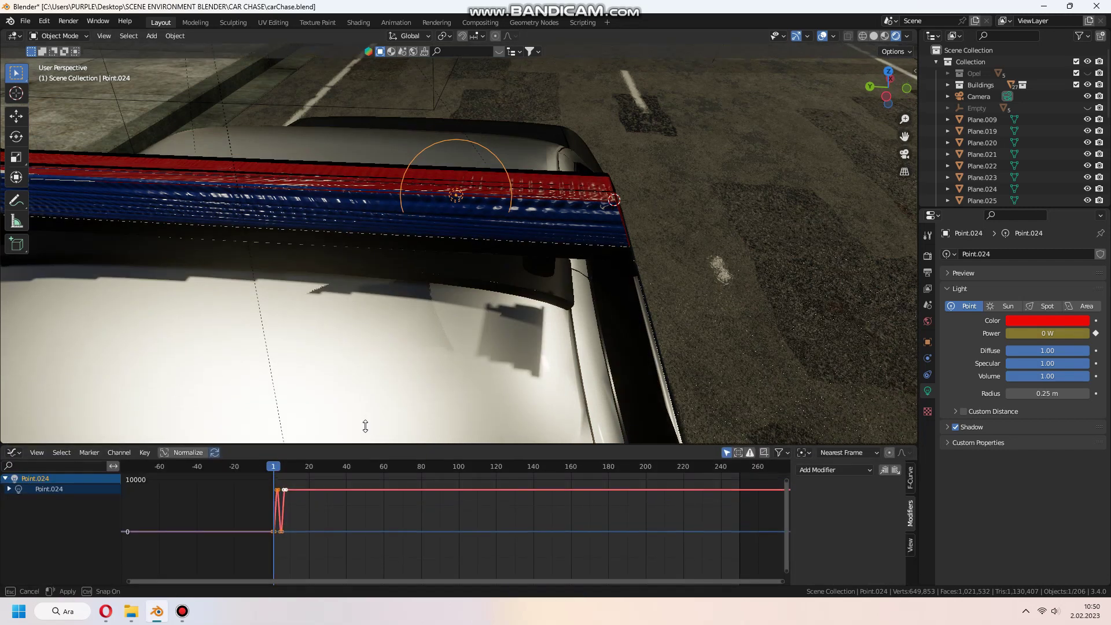
pyautogui.scroll(1, 339, 502)
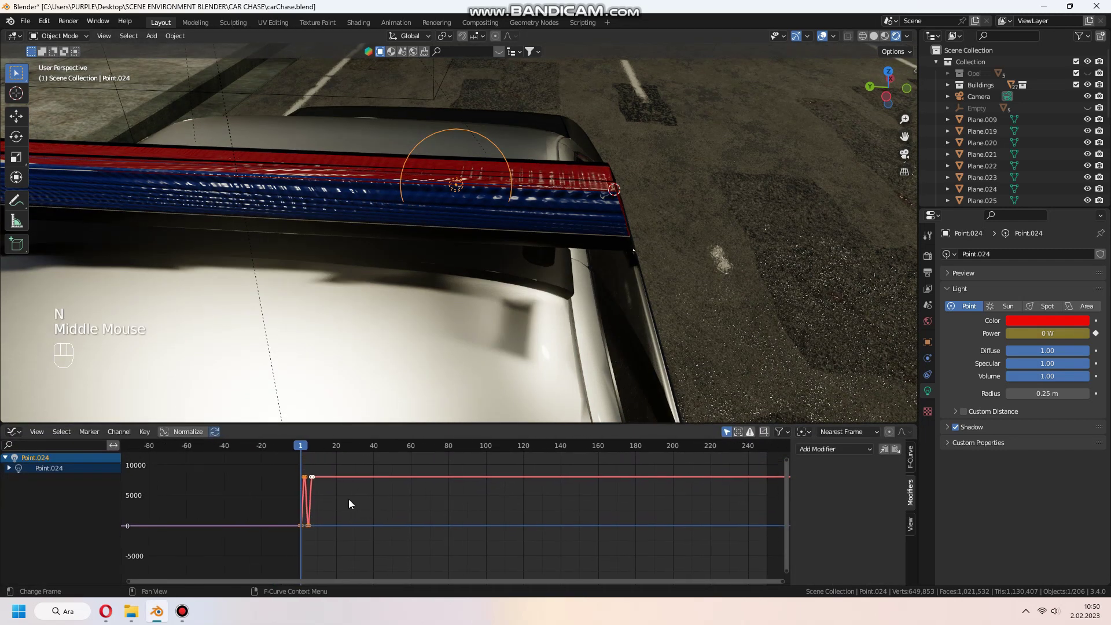
pyautogui.scroll(1, 356, 497)
# Step: Fit the power curve in view and add a Cycles modifier to it
pyautogui.keyDown('ctrl'); pyautogui.moveTo(358, 497); pyautogui.dragTo(756, 482, button='middle'); pyautogui.keyUp('ctrl')
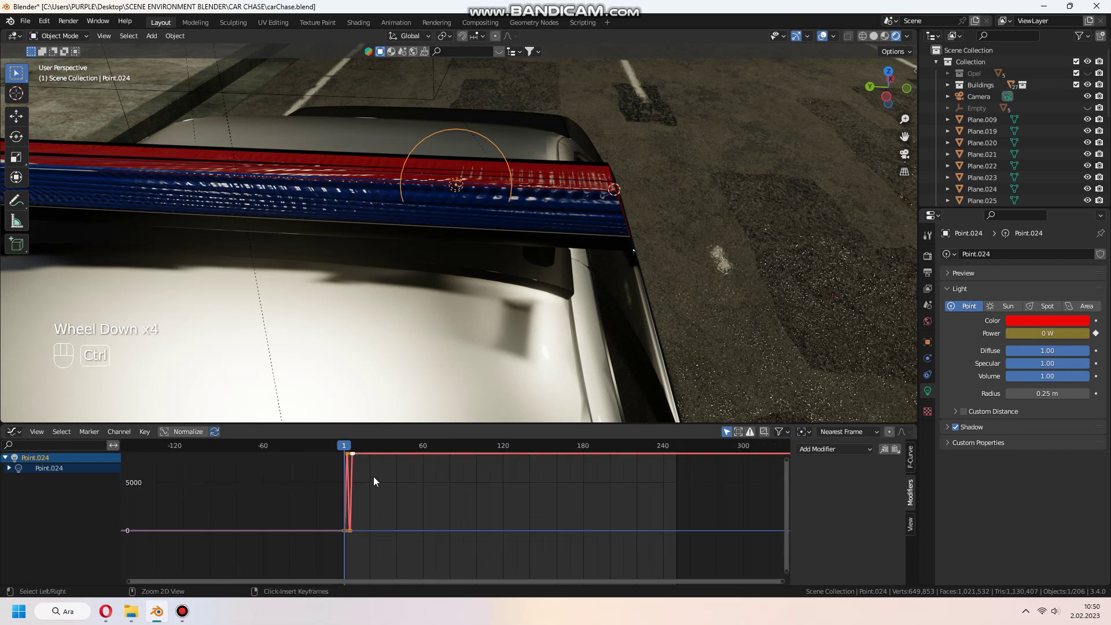
pyautogui.press('n')
pyautogui.press('n')
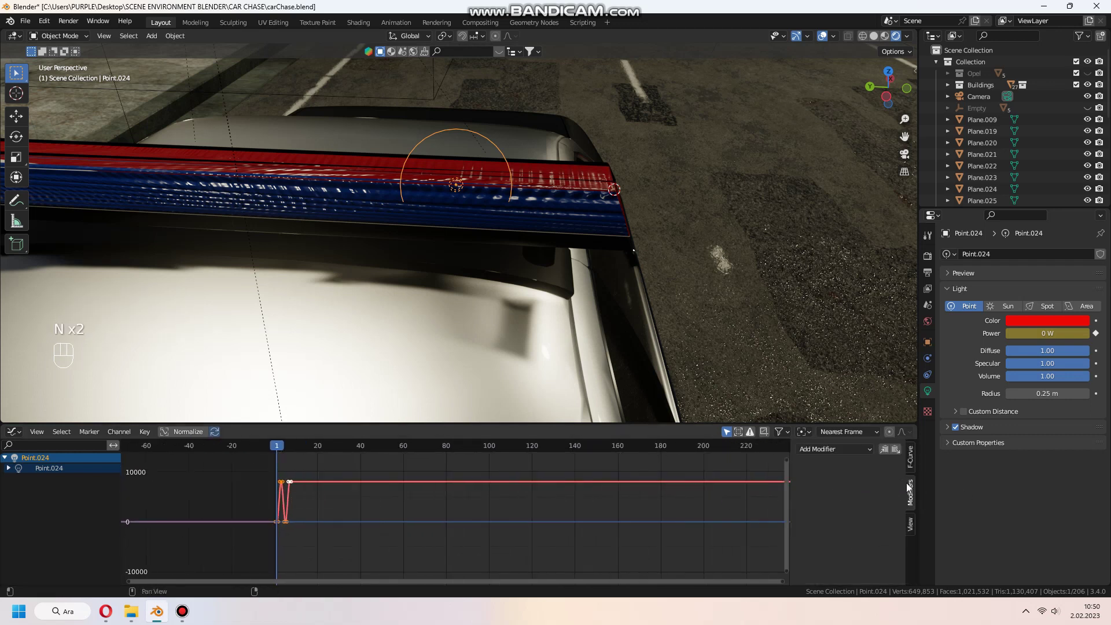
pyautogui.click(853, 450)
pyautogui.click(832, 496)
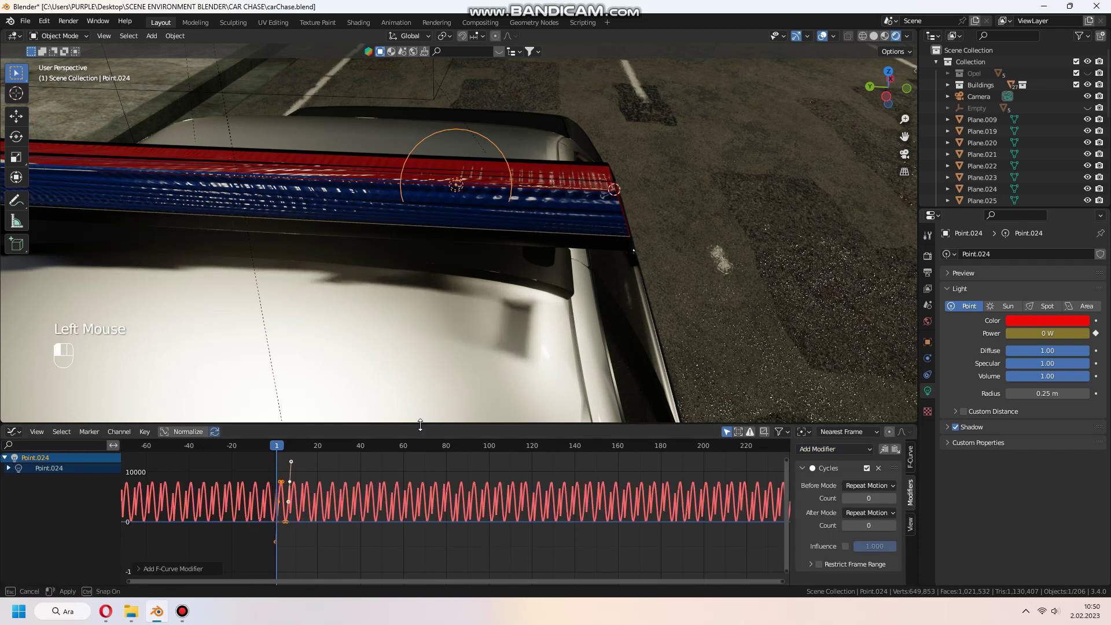
# Step: Play the animation to watch the light flash, then restore the Timeline editor
pyautogui.moveTo(556, 424); pyautogui.dragTo(555, 447)
pyautogui.press('space')
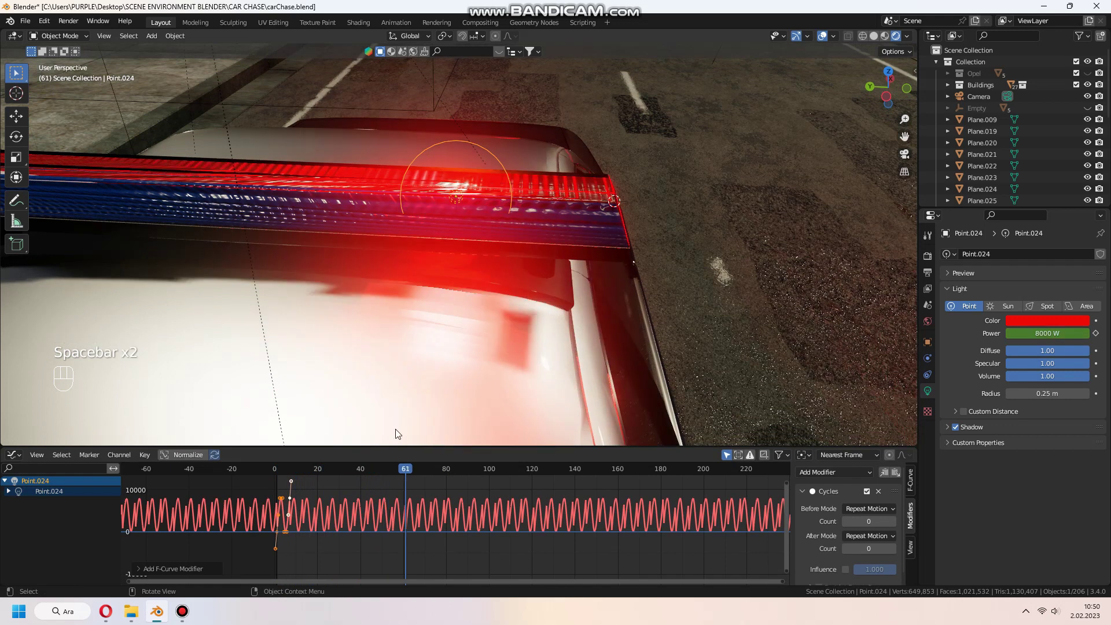
pyautogui.press('space')
pyautogui.press('space')
pyautogui.press('space')
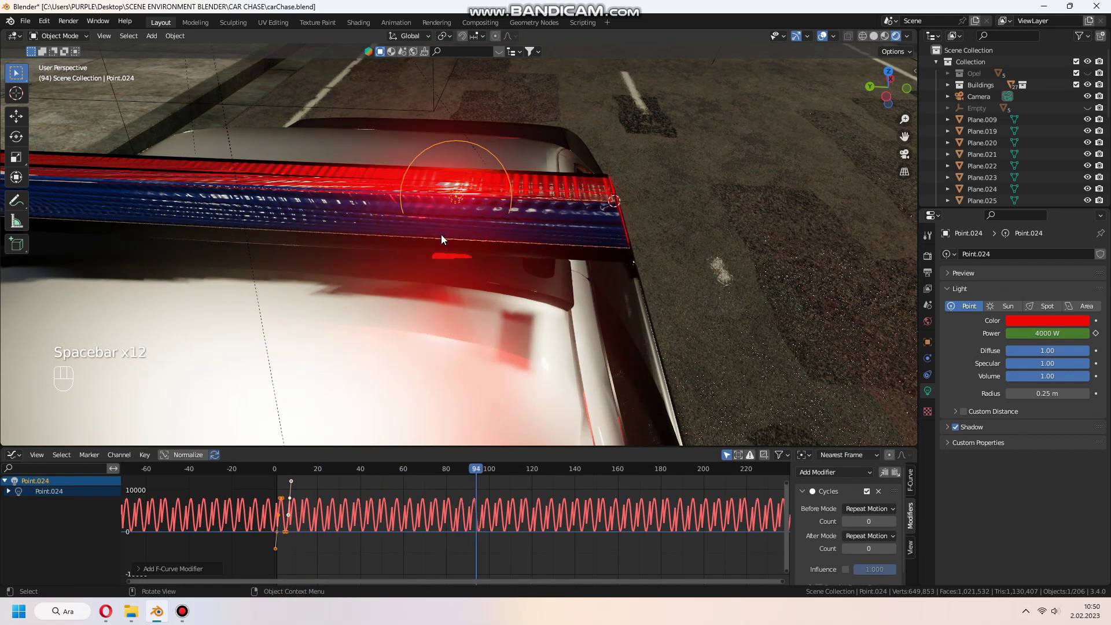
pyautogui.click(13, 454)
pyautogui.click(161, 350)
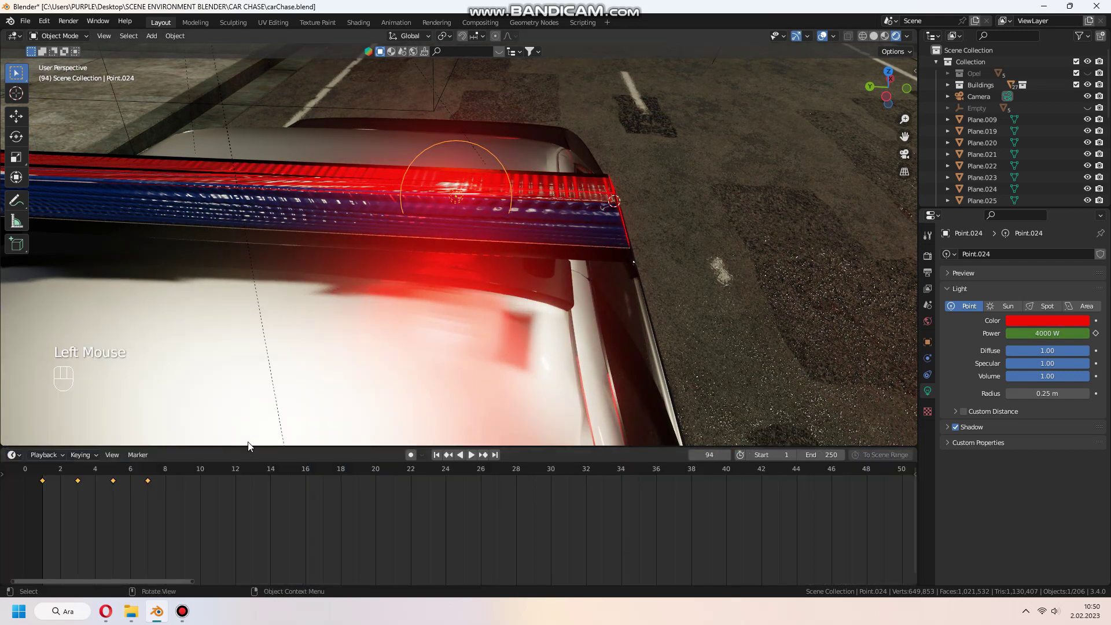
# Step: Enlarge the 3D view and save the blend file
pyautogui.moveTo(248, 445); pyautogui.dragTo(248, 502)
pyautogui.moveTo(460, 294); pyautogui.dragTo(427, 287, button='middle')
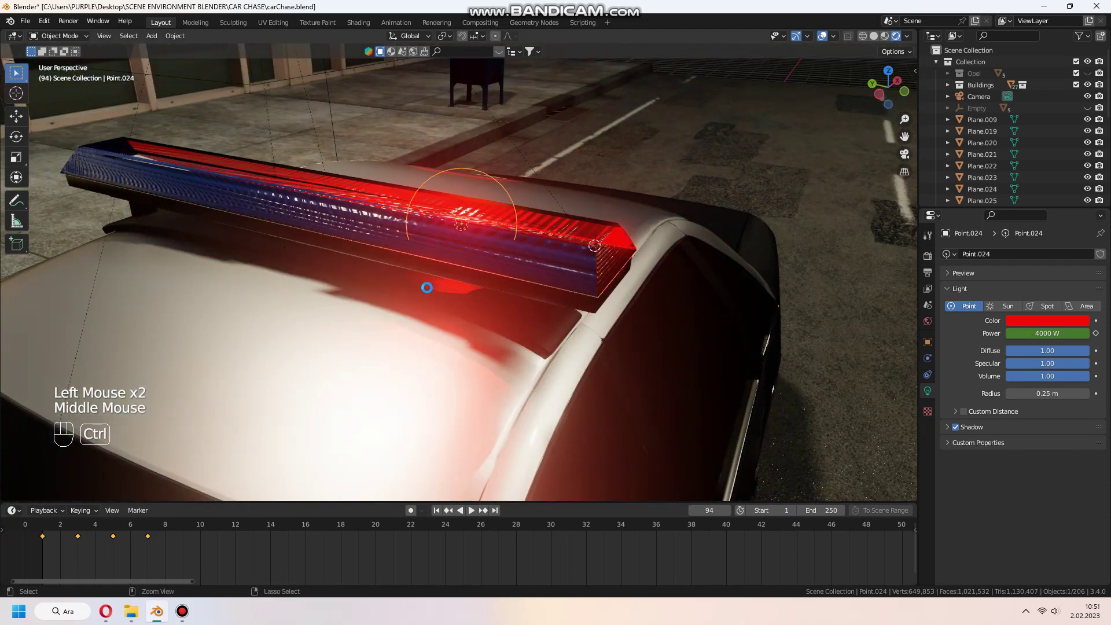
pyautogui.hotkey('ctrl', 's')
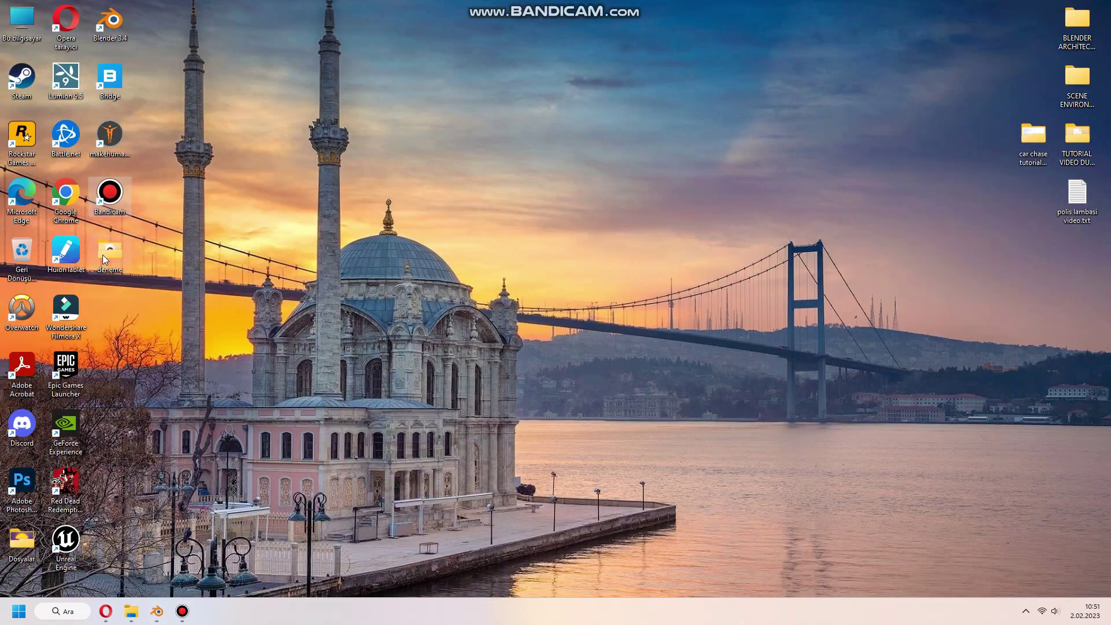
# Step: Watch the rendered 0001-0250 clip from the deneme folder, then return to Blender's add menu
pyautogui.doubleClick(103, 255)
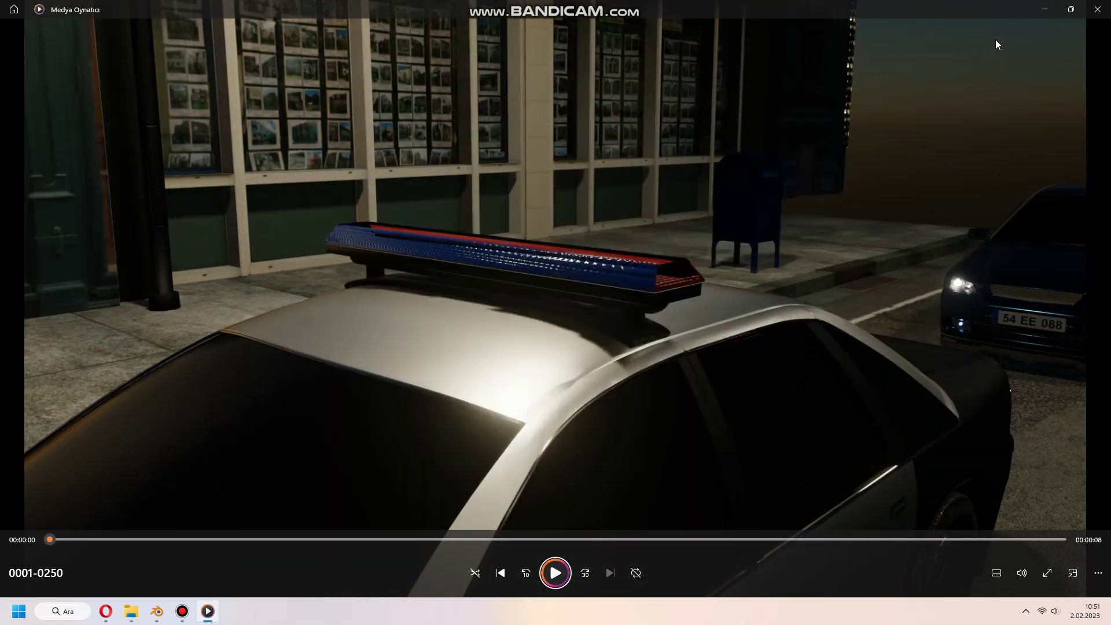
pyautogui.click(1097, 9)
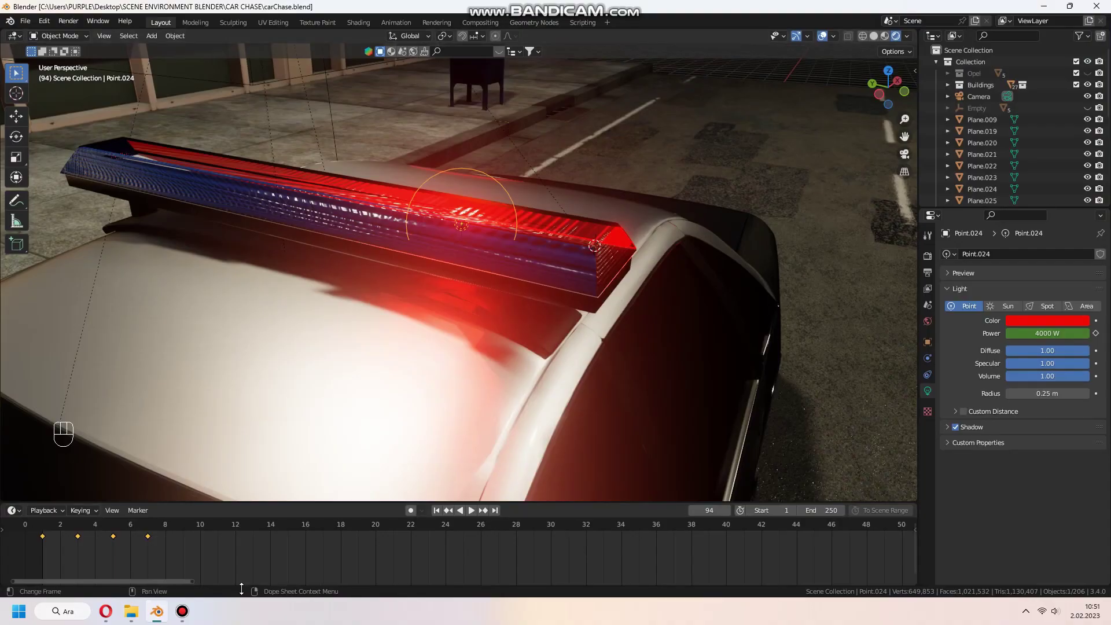
pyautogui.hotkey('shift', 'a')
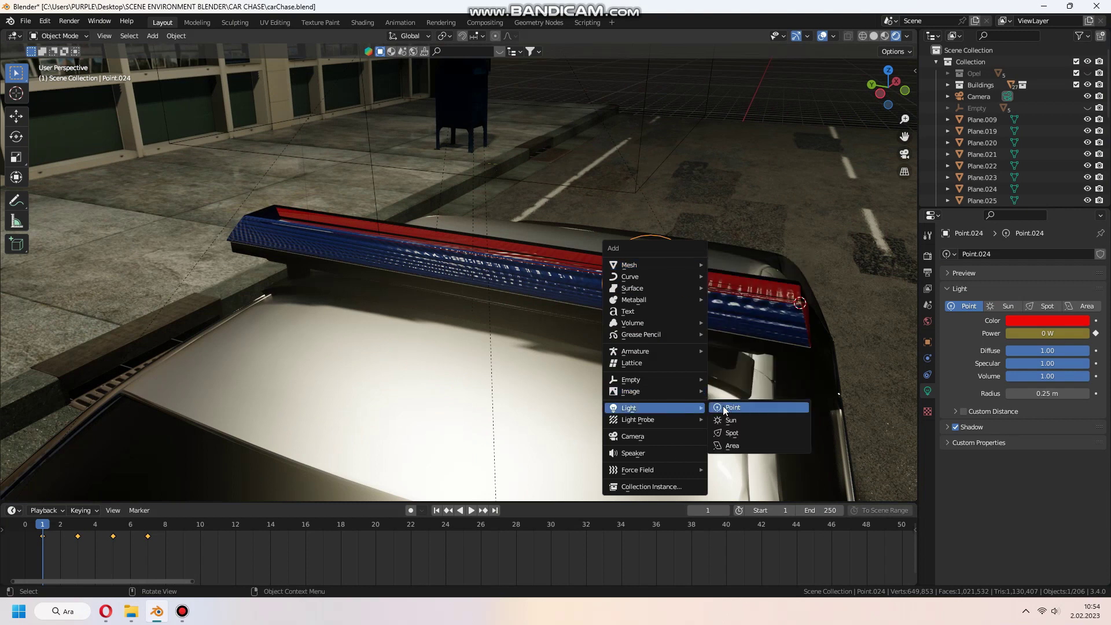
# Step: Add a point light and move it to the left end of the roof light bar
pyautogui.click(723, 405)
pyautogui.press('g')
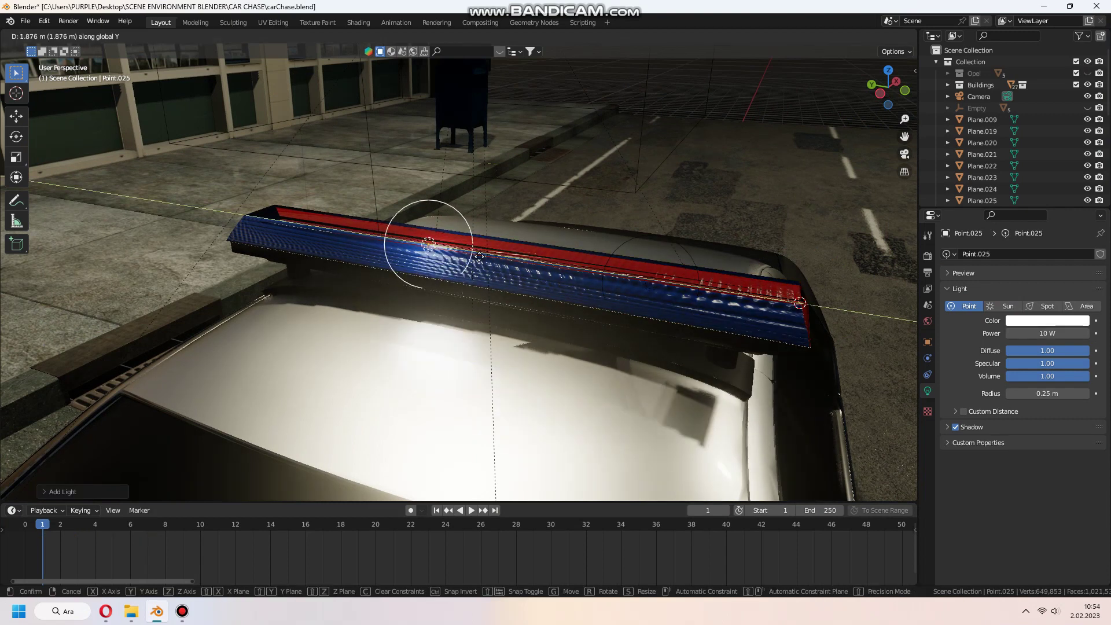
pyautogui.click(421, 248)
pyautogui.moveTo(422, 248)
pyautogui.mouseDown(button='middle')
pyautogui.moveTo(606, 302)
pyautogui.moveTo(452, 278)
pyautogui.mouseUp(button='middle')
pyautogui.press('g')
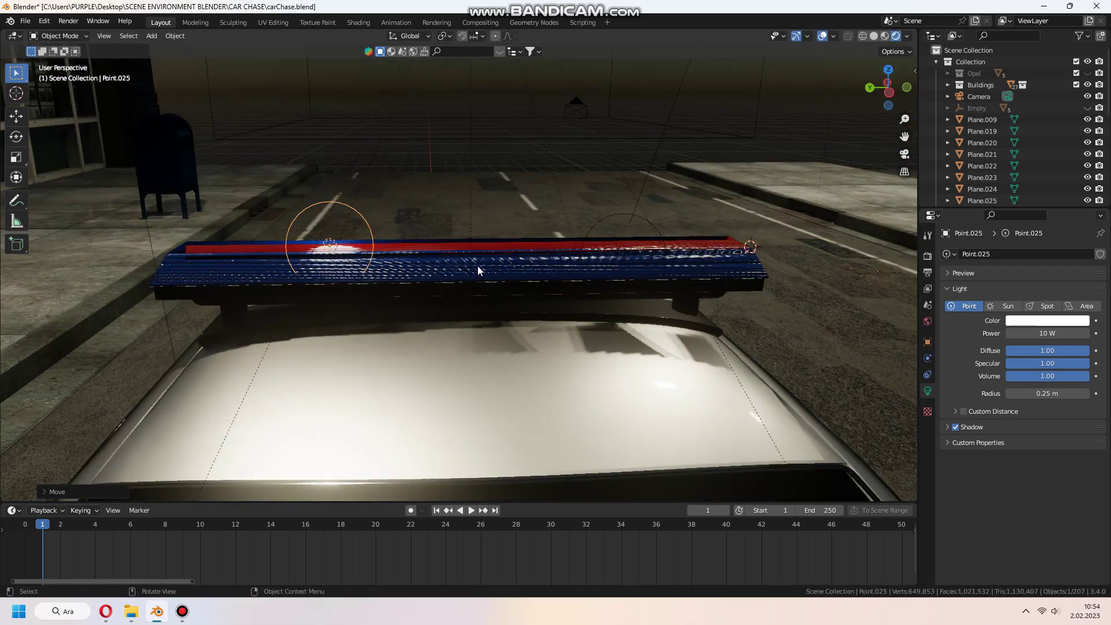
pyautogui.press('z')
pyautogui.click(481, 307)
# Step: Select the new Point.025 light and go to frame 2
pyautogui.moveTo(497, 353); pyautogui.dragTo(631, 228, button='middle')
pyautogui.click(632, 228)
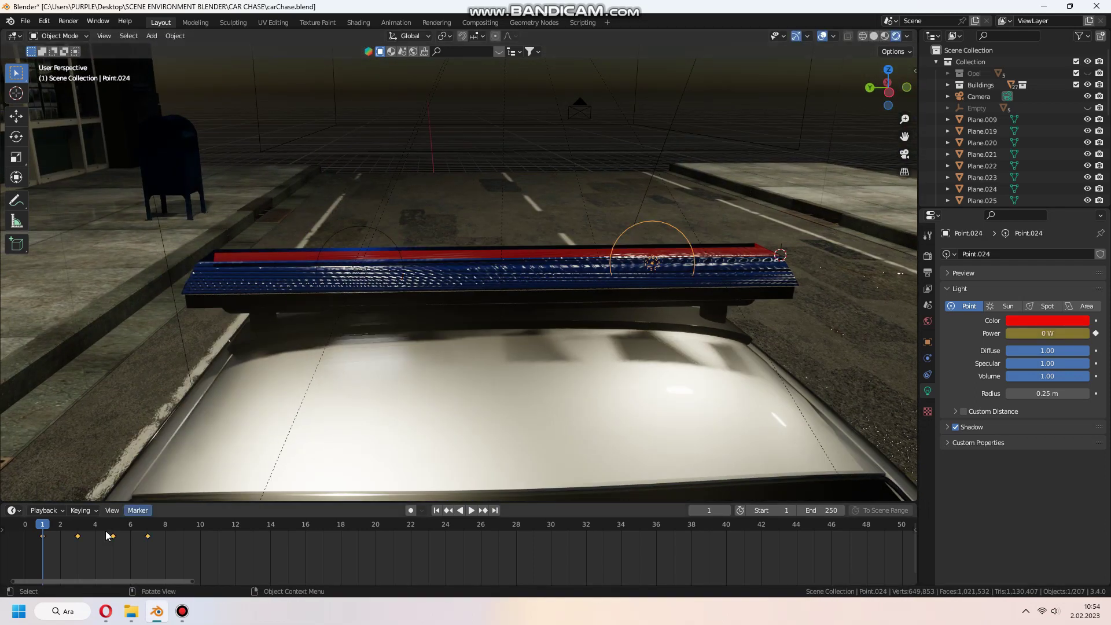
pyautogui.click(375, 227)
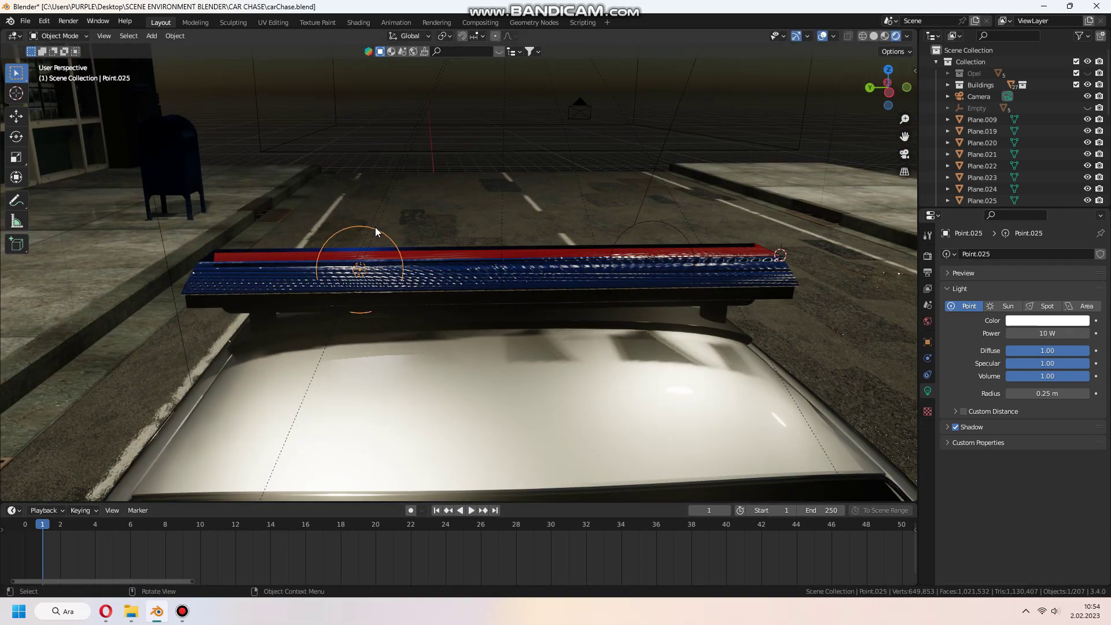
pyautogui.click(60, 525)
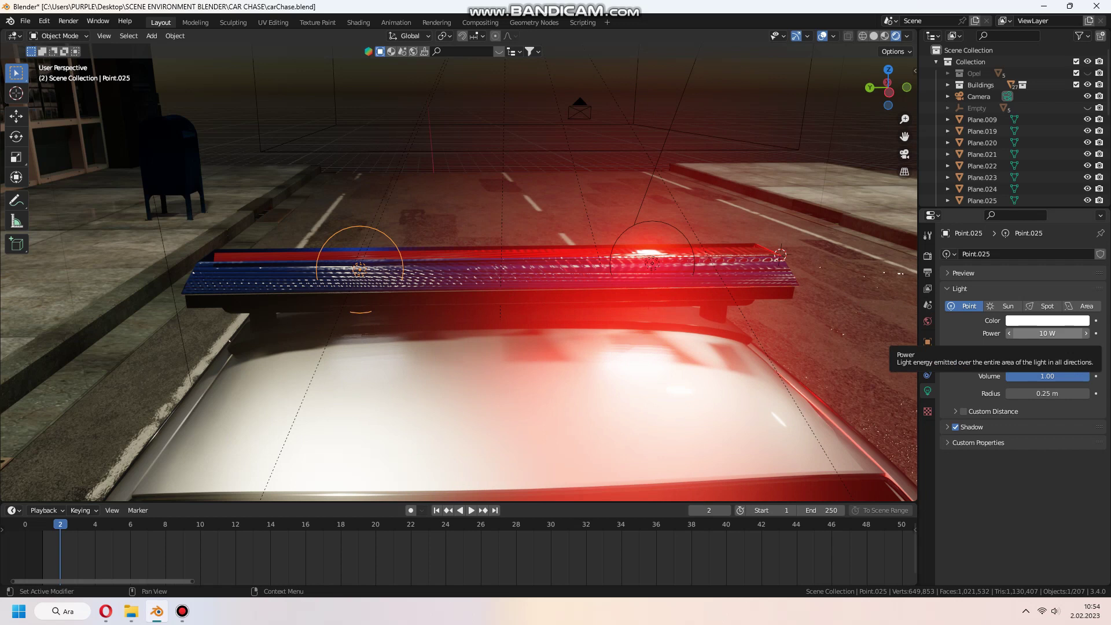
# Step: Keyframe the light's power at 0 W on frame 2
pyautogui.click(1047, 334)
pyautogui.write('0')
pyautogui.press('Return')
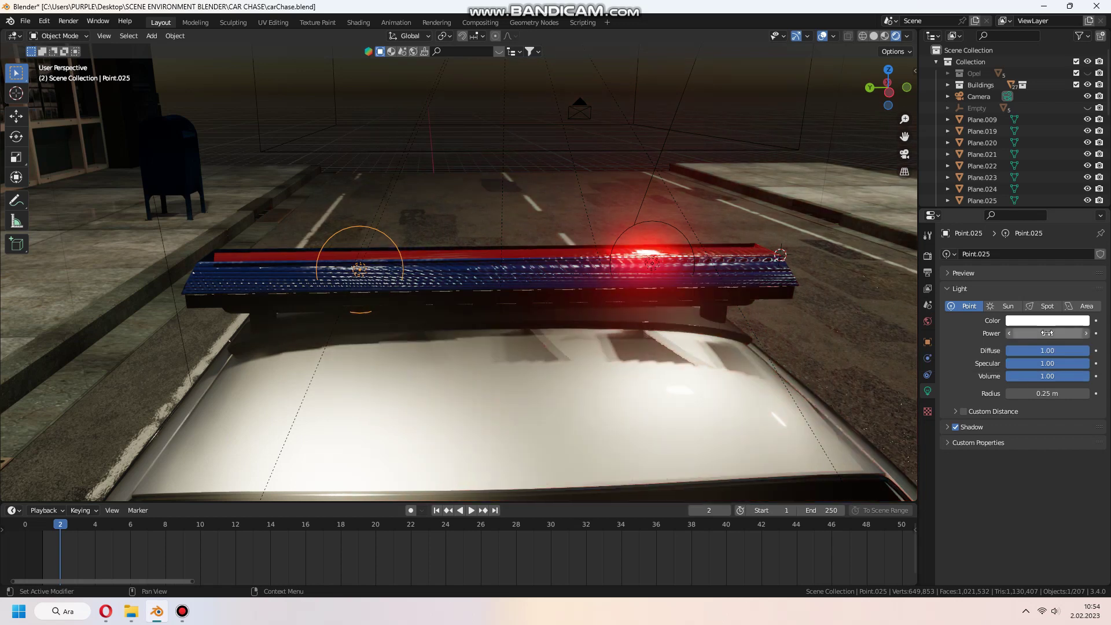
pyautogui.click(1096, 335)
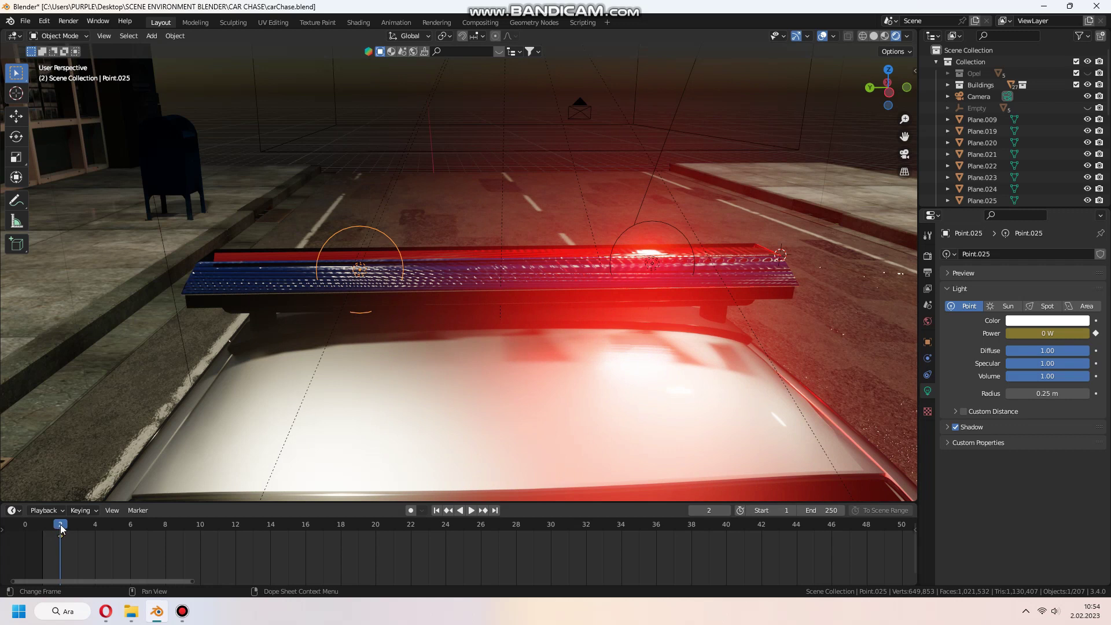
# Step: On frame 4, set the light to blue at 8000 W and keyframe its power
pyautogui.moveTo(61, 526); pyautogui.dragTo(97, 528)
pyautogui.write('8000')
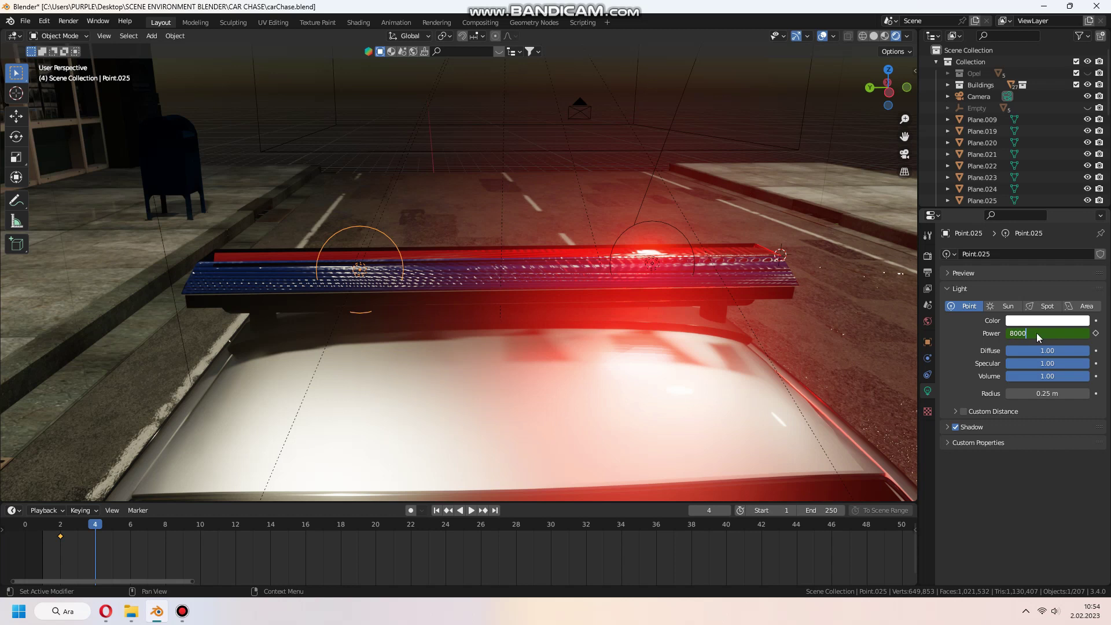
pyautogui.write('W')
pyautogui.press('Return')
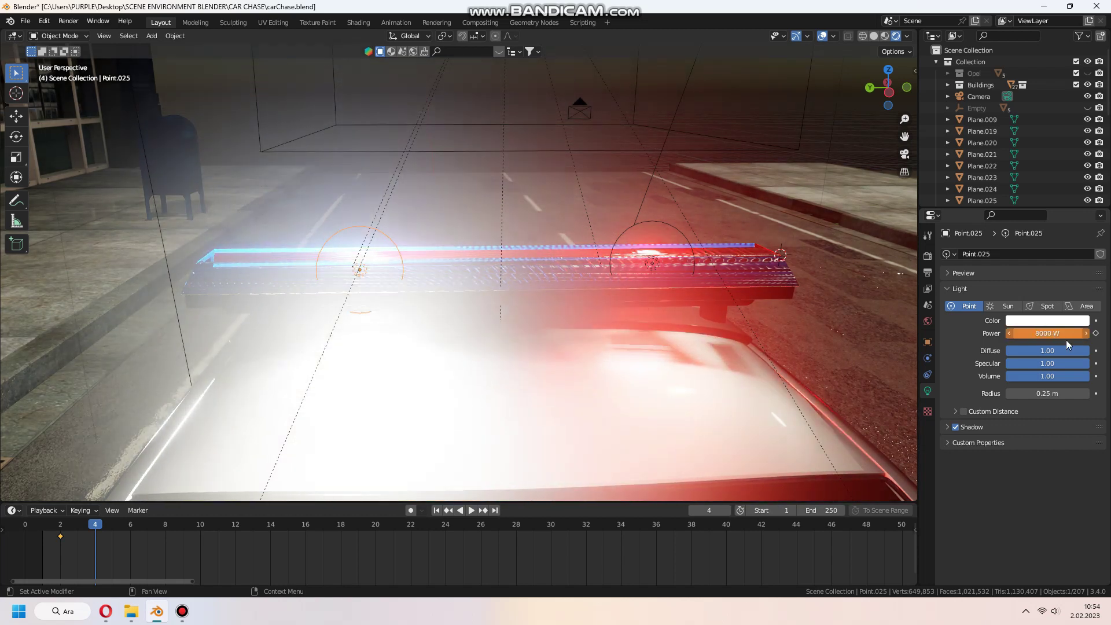
pyautogui.click(1061, 321)
pyautogui.hotkey('ctrl', 'v')
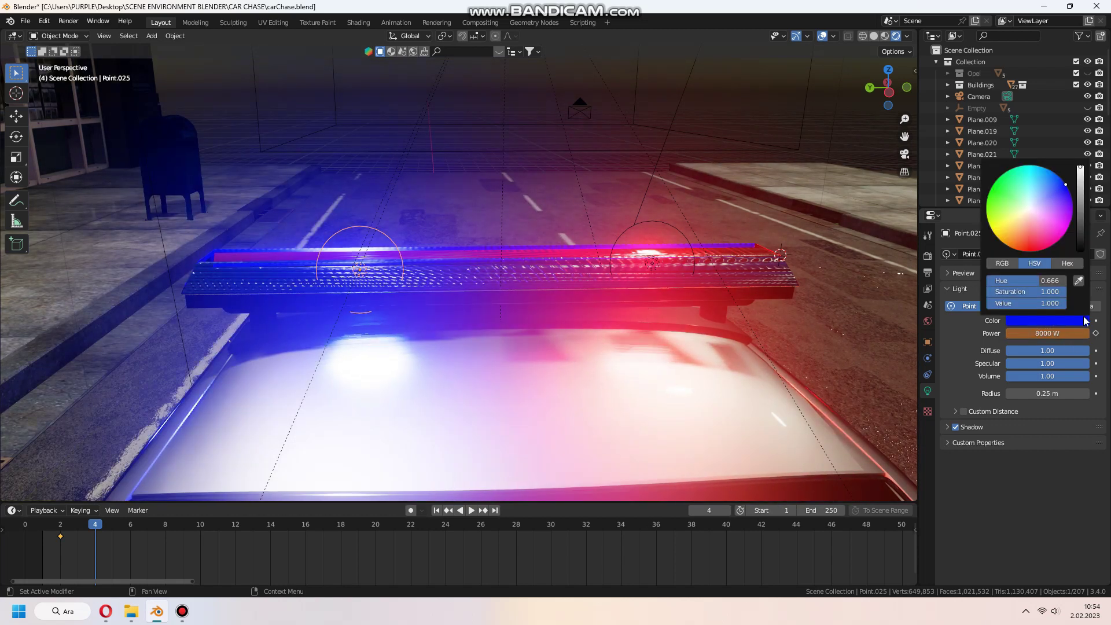
pyautogui.click(1096, 334)
# Step: Keyframe 0 W on frame 6 and 8000 W on frame 8, then save the file
pyautogui.press('Right')
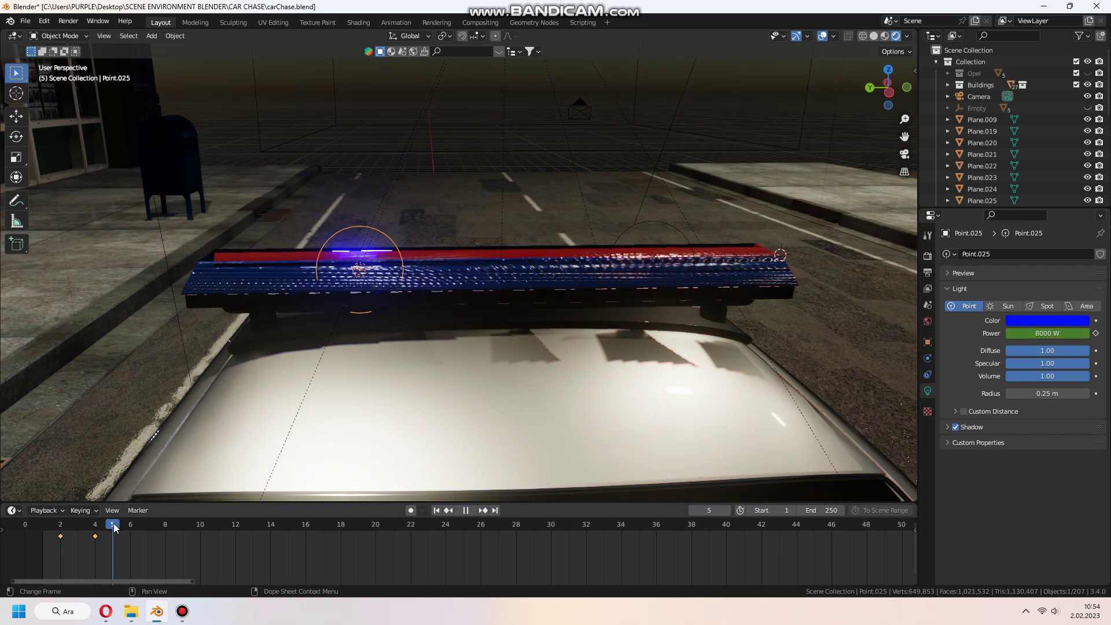
pyautogui.press('Right')
pyautogui.press('Return')
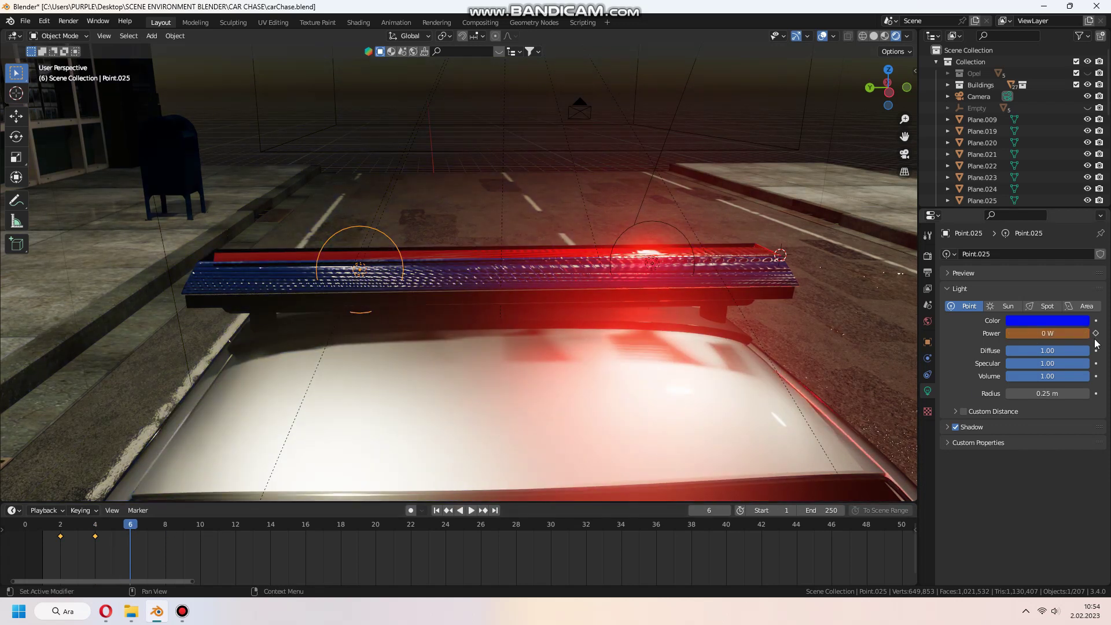
pyautogui.click(1097, 333)
pyautogui.click(165, 530)
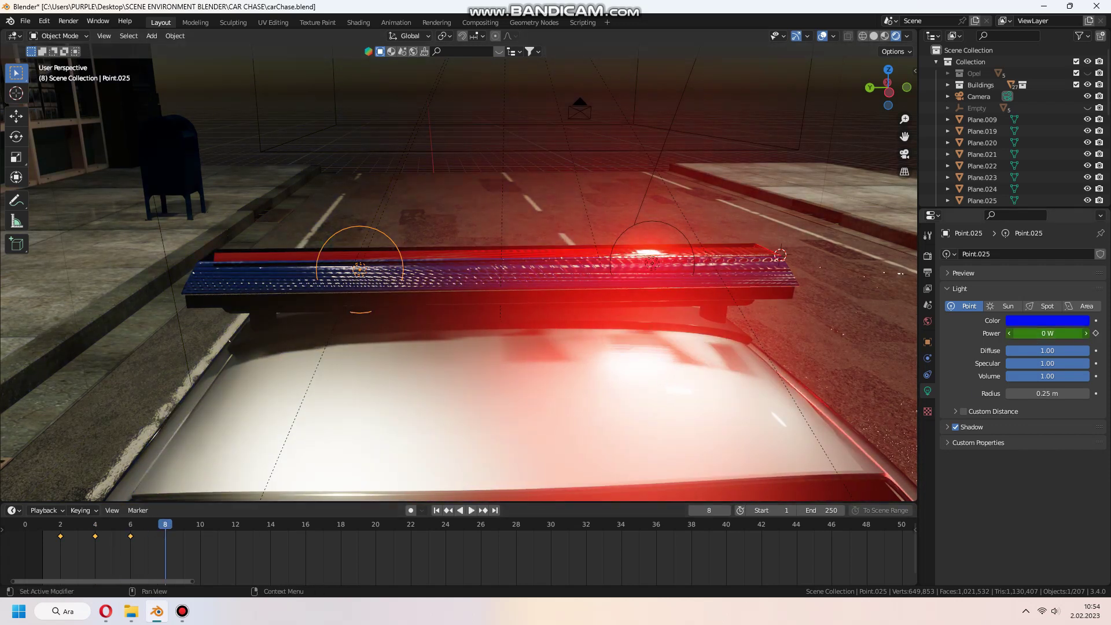
pyautogui.write('8000')
pyautogui.press('Return')
pyautogui.write('W')
pyautogui.click(1096, 333)
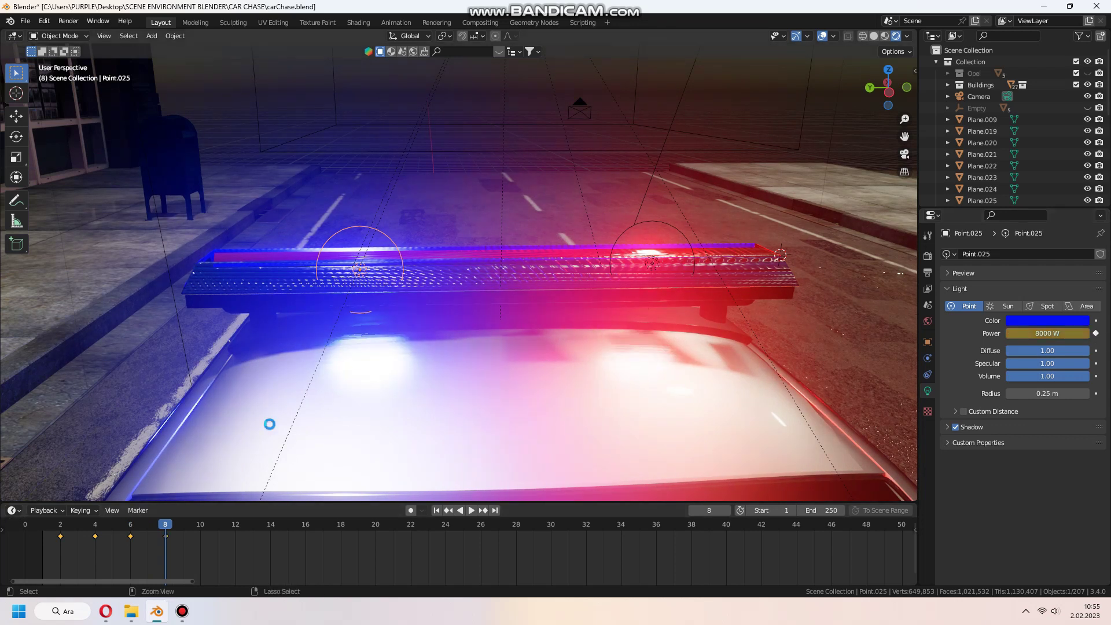
pyautogui.hotkey('ctrl', 's')
# Step: Add a Cycles modifier to the power curve in the Graph Editor, then return to the Timeline
pyautogui.click(19, 511)
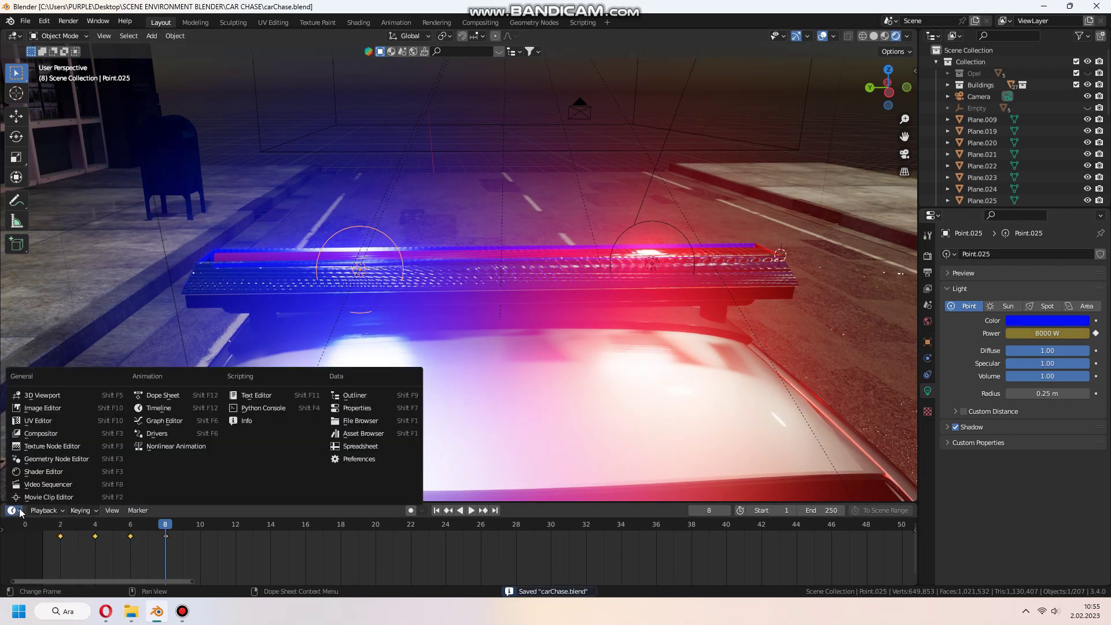
pyautogui.click(169, 420)
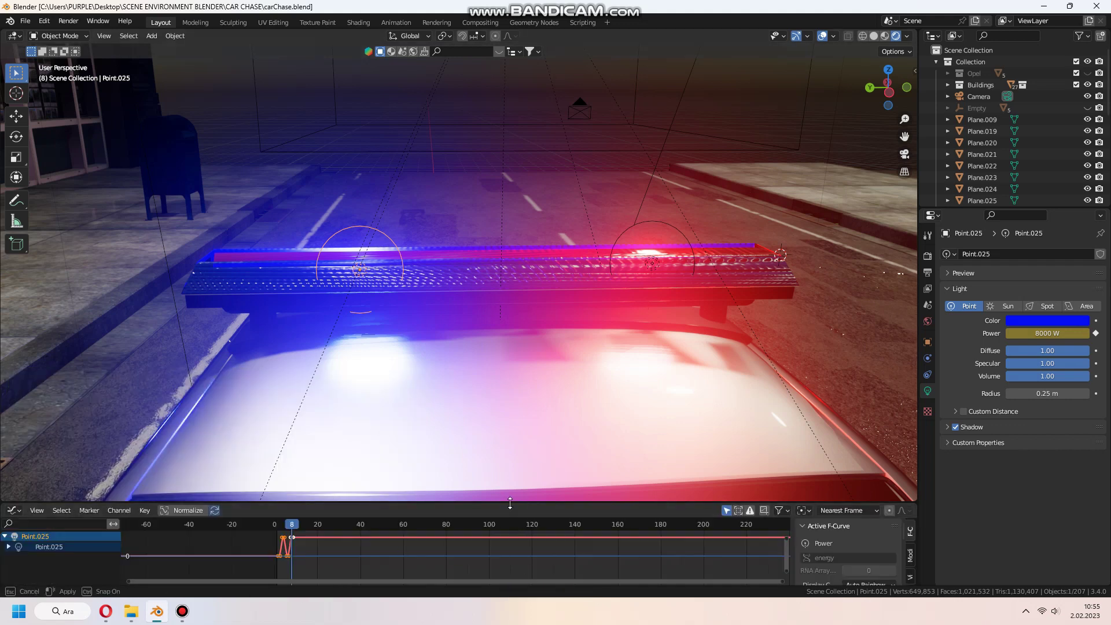
pyautogui.moveTo(523, 502); pyautogui.dragTo(522, 446)
pyautogui.click(911, 517)
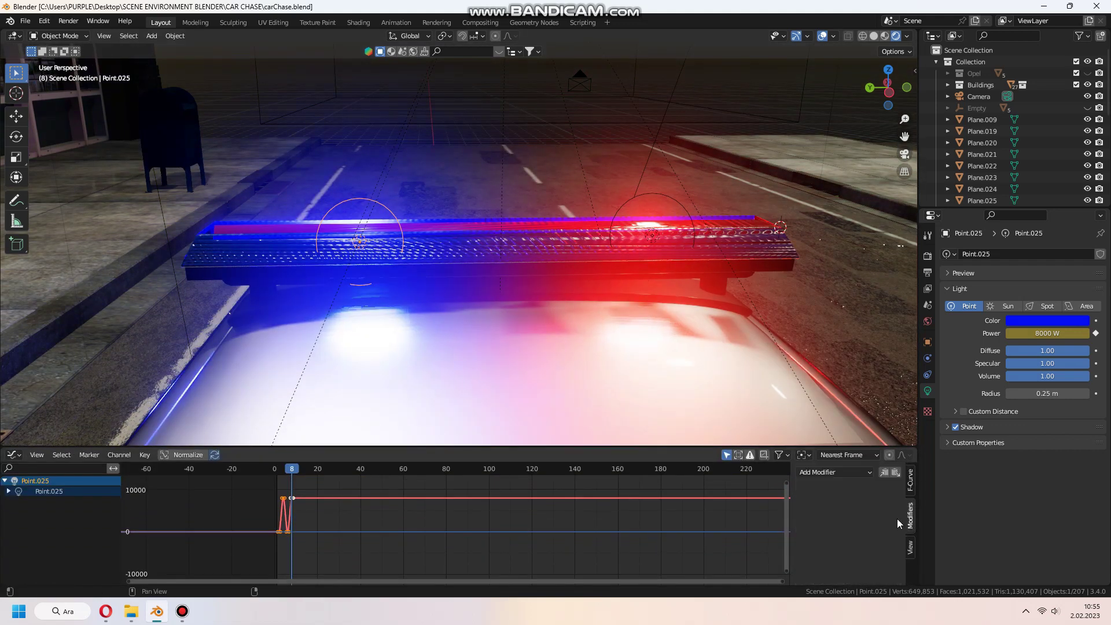
pyautogui.click(841, 471)
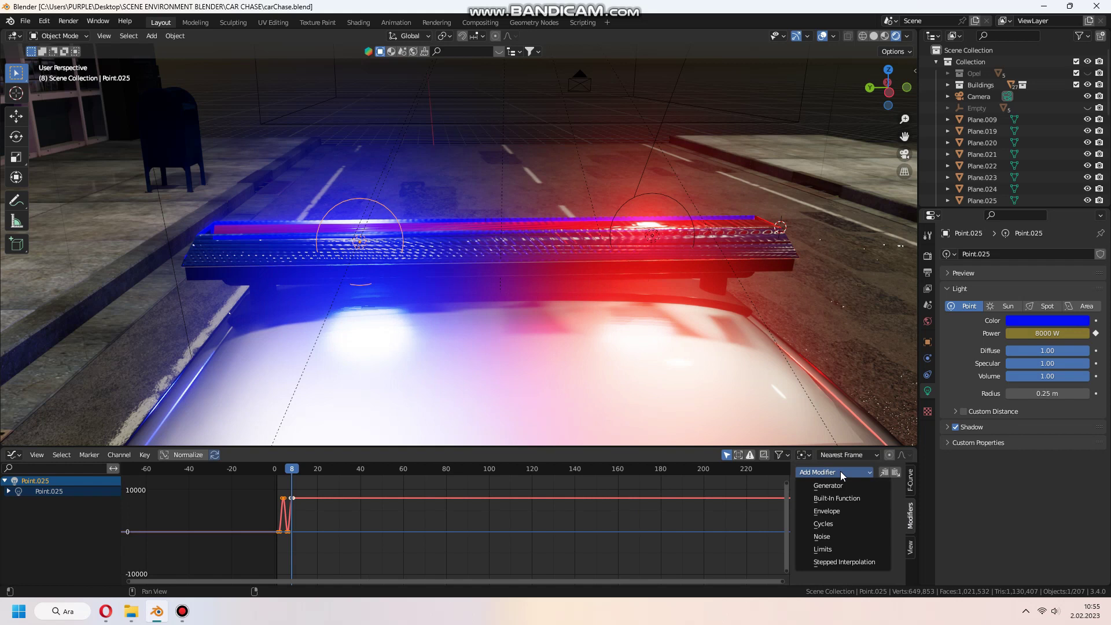
pyautogui.click(832, 523)
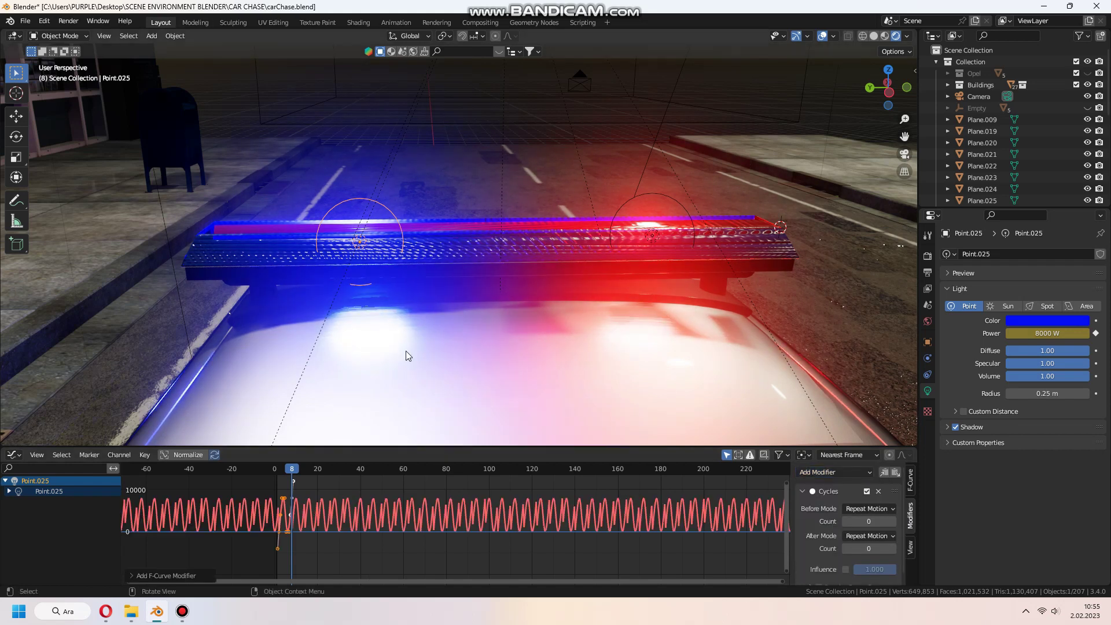
pyautogui.click(13, 454)
pyautogui.click(164, 352)
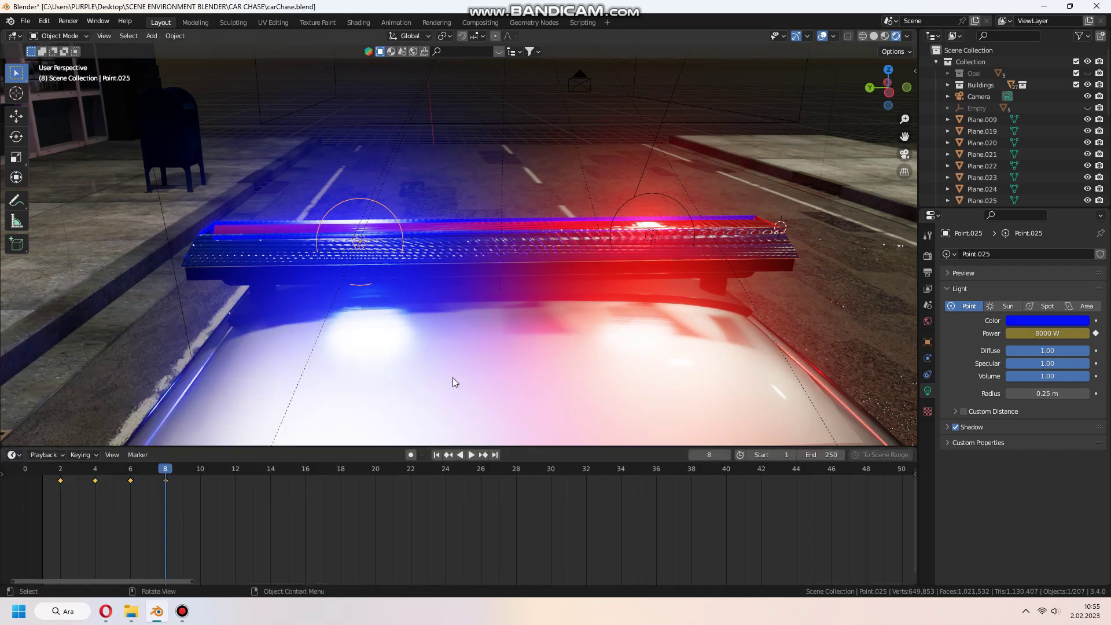
# Step: Play the animation from above the roof to preview the flashing, stop it, and save
pyautogui.press('space')
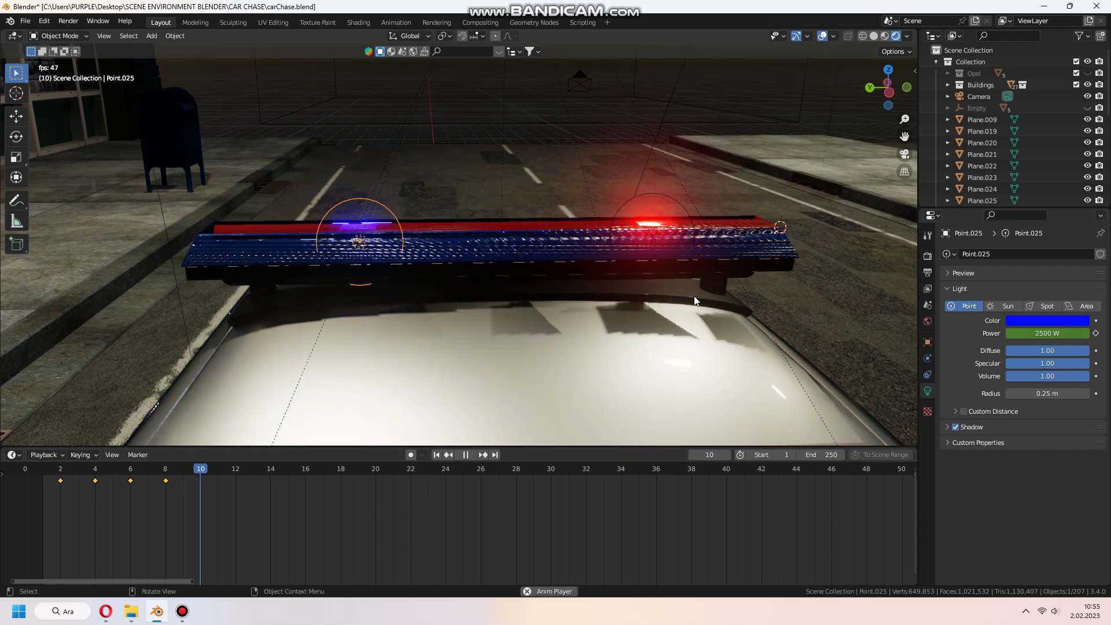
pyautogui.moveTo(693, 296); pyautogui.dragTo(554, 229, button='middle')
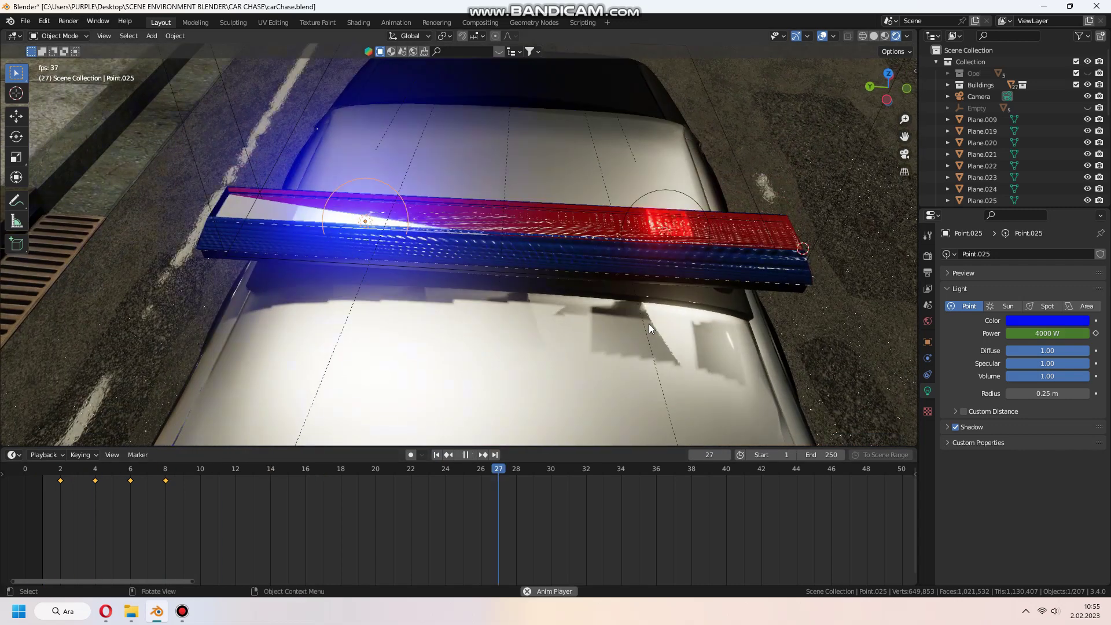
pyautogui.press('Escape')
pyautogui.moveTo(558, 338); pyautogui.dragTo(491, 296, button='middle')
pyautogui.hotkey('ctrl', 's')
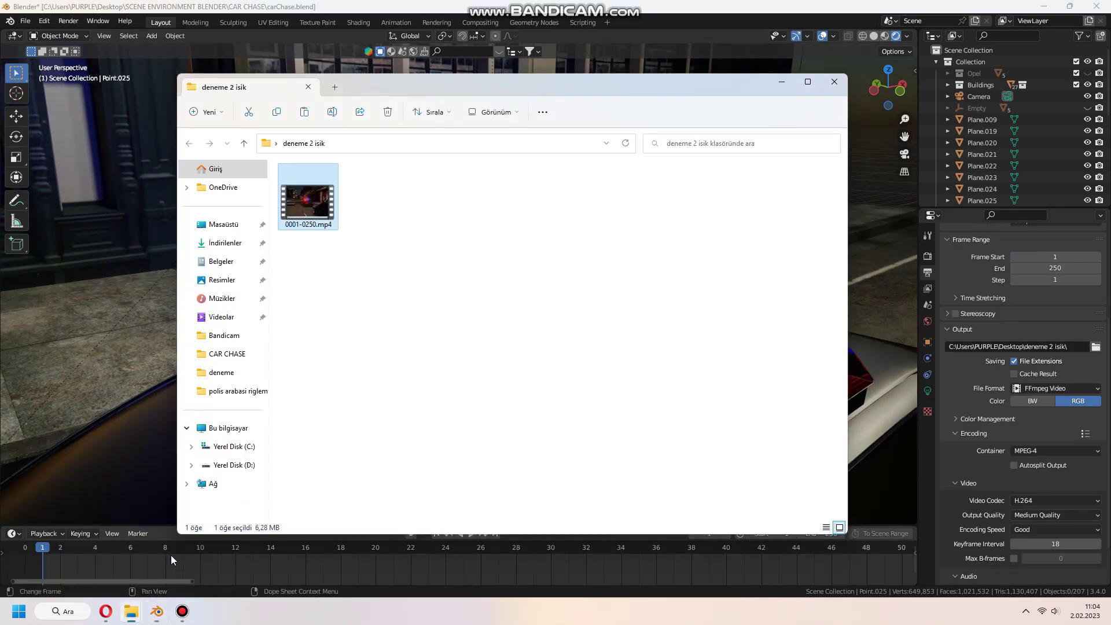
# Step: Watch the rendered car-chase mp4, then add the second point light to the selection
pyautogui.doubleClick(309, 202)
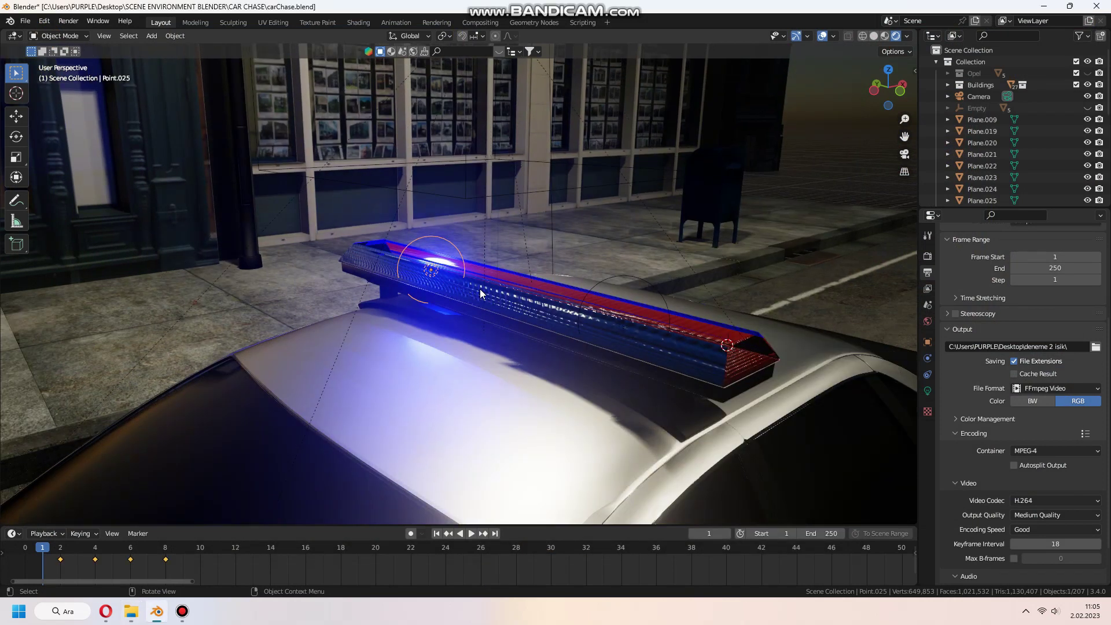
pyautogui.moveTo(486, 299)
pyautogui.mouseDown(button='middle')
pyautogui.moveTo(560, 270)
pyautogui.moveTo(523, 304)
pyautogui.mouseUp(button='middle')
pyautogui.keyDown('shift'); pyautogui.click(567, 277); pyautogui.keyUp('shift')
pyautogui.scroll(1, 508, 277)
pyautogui.scroll(2, 508, 371)
pyautogui.scroll(2, 441, 337)
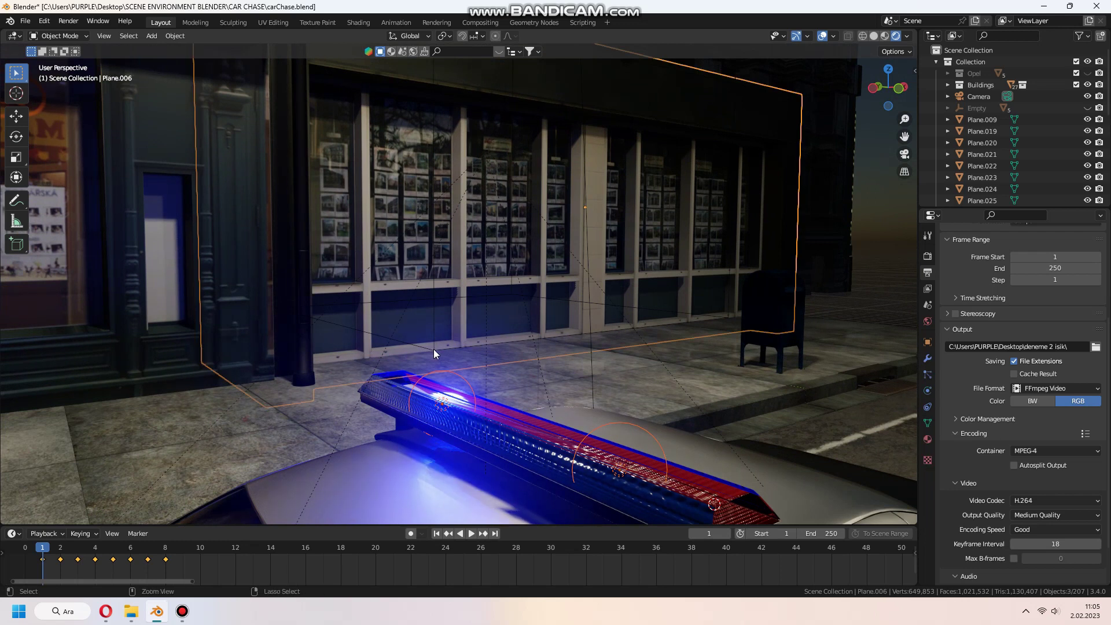
# Step: Add the car's Empty.001 cube to the selection last, making it active
pyautogui.moveTo(433, 349); pyautogui.dragTo(470, 383, button='middle')
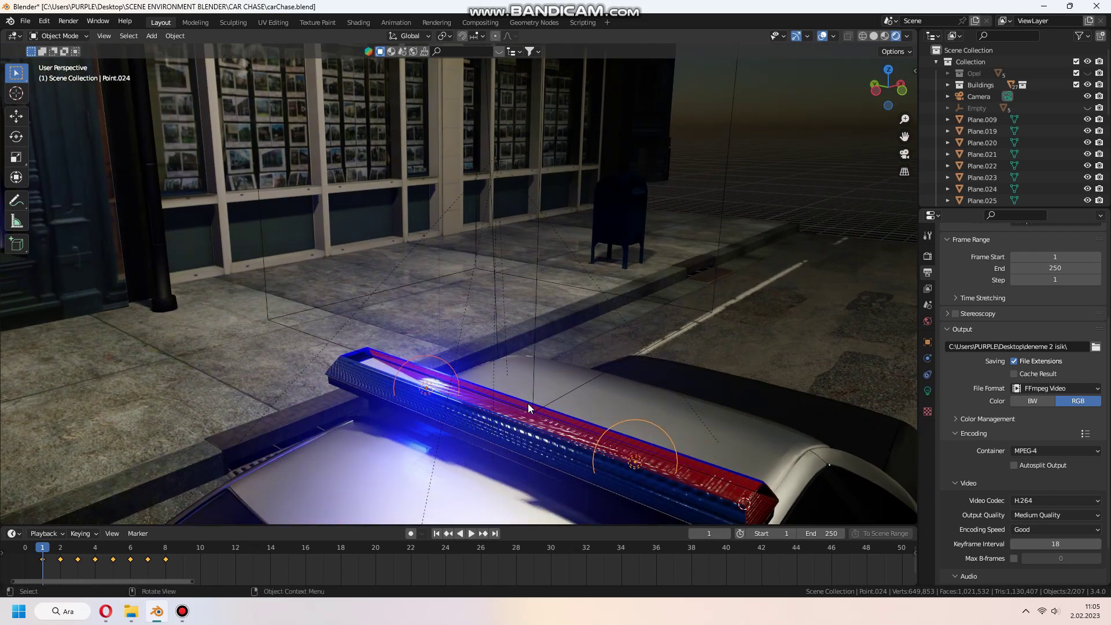
pyautogui.keyDown('shift'); pyautogui.click(533, 402); pyautogui.keyUp('shift')
pyautogui.moveTo(532, 402); pyautogui.dragTo(523, 388, button='middle')
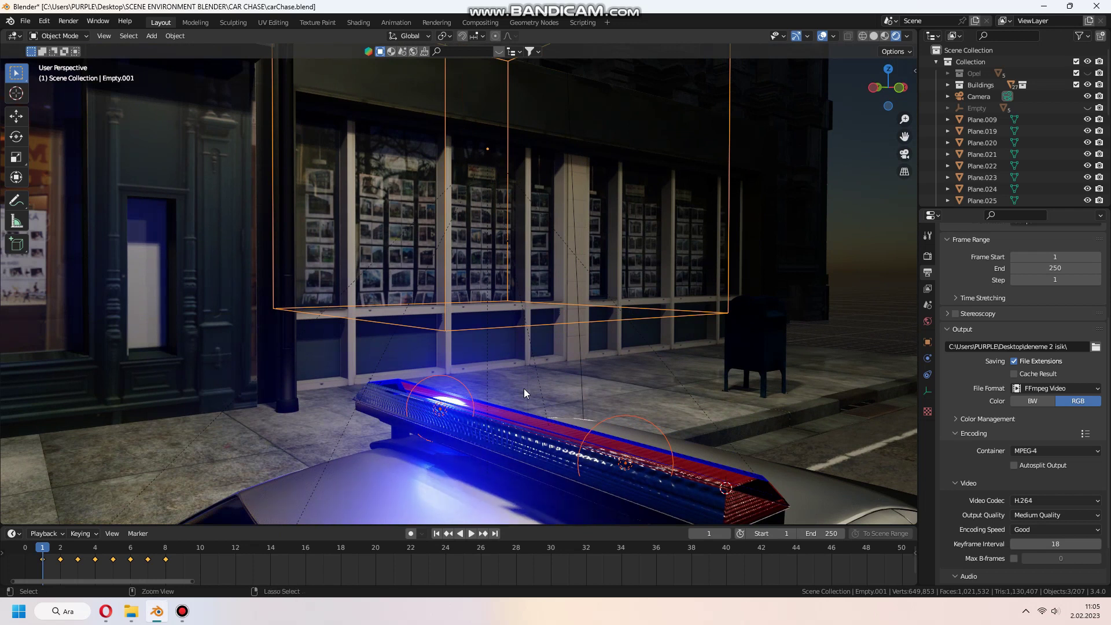
# Step: Parent both lights to the empty with Ctrl+P > Object, then move the car along X
pyautogui.hotkey('ctrl', 'p')
pyautogui.click(520, 395)
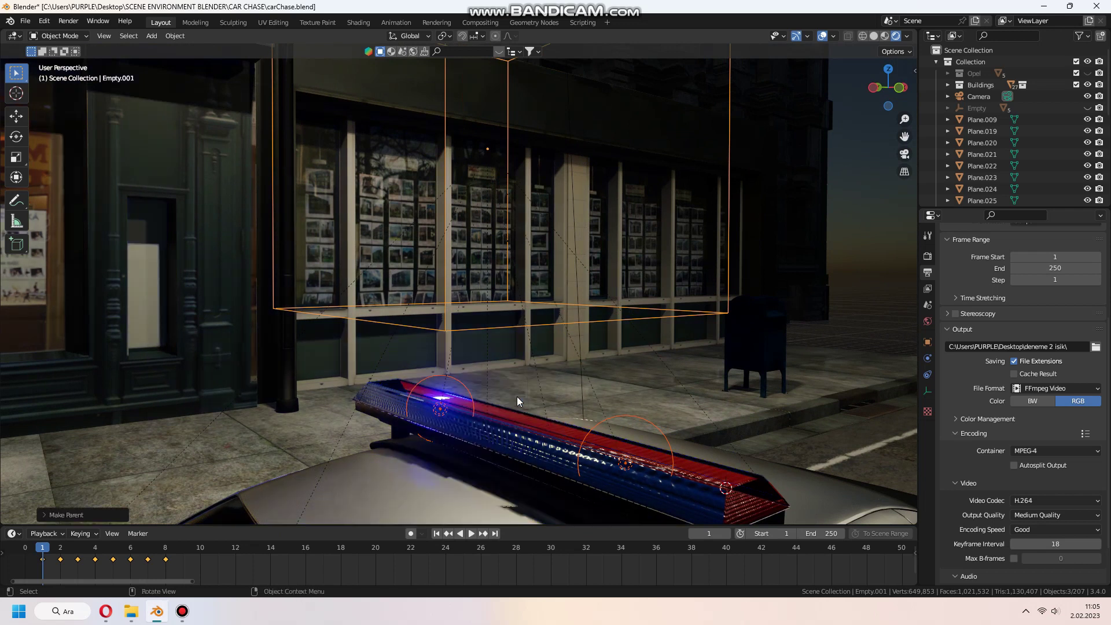
pyautogui.scroll(-4, 516, 396)
pyautogui.scroll(-3, 515, 397)
pyautogui.scroll(-2, 487, 403)
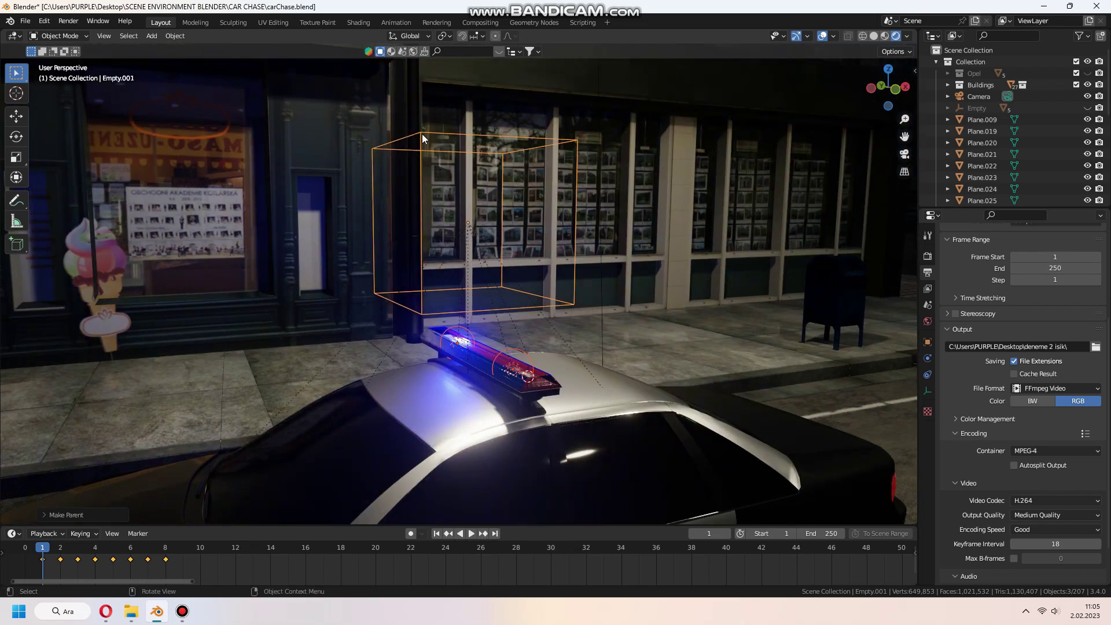
pyautogui.scroll(-2, 548, 276)
pyautogui.press('g')
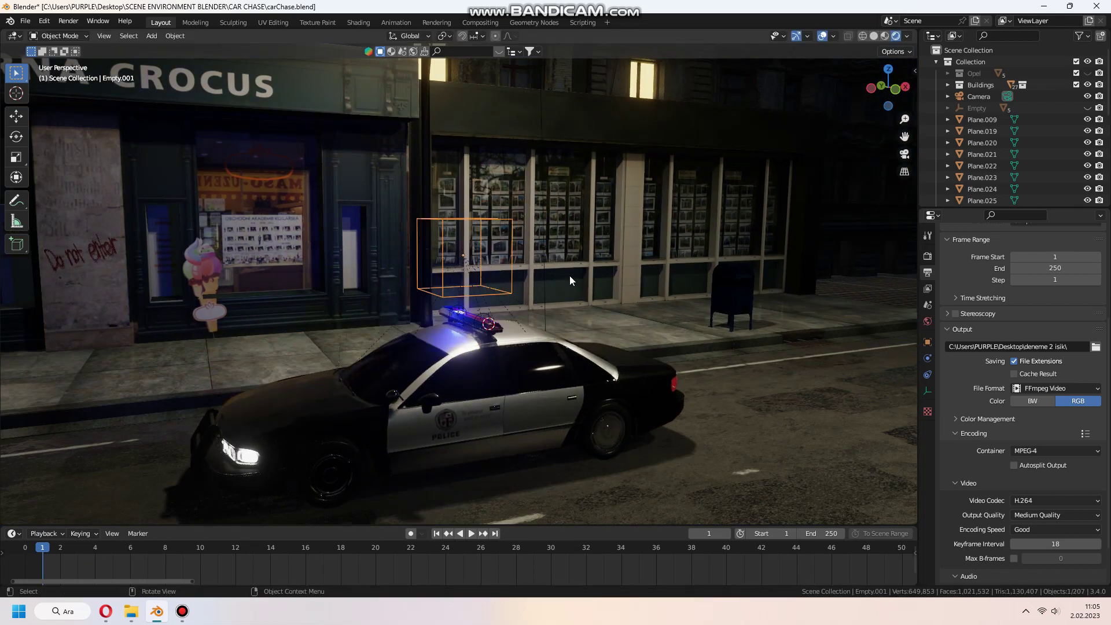
pyautogui.press('x')
pyautogui.click(432, 309)
pyautogui.scroll(3, 523, 341)
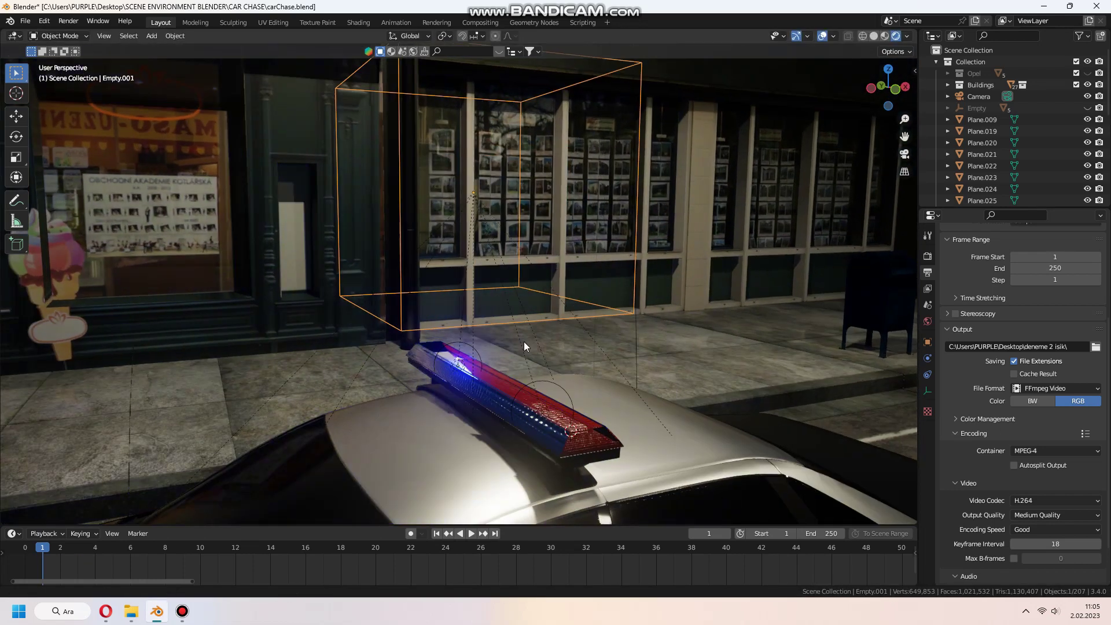